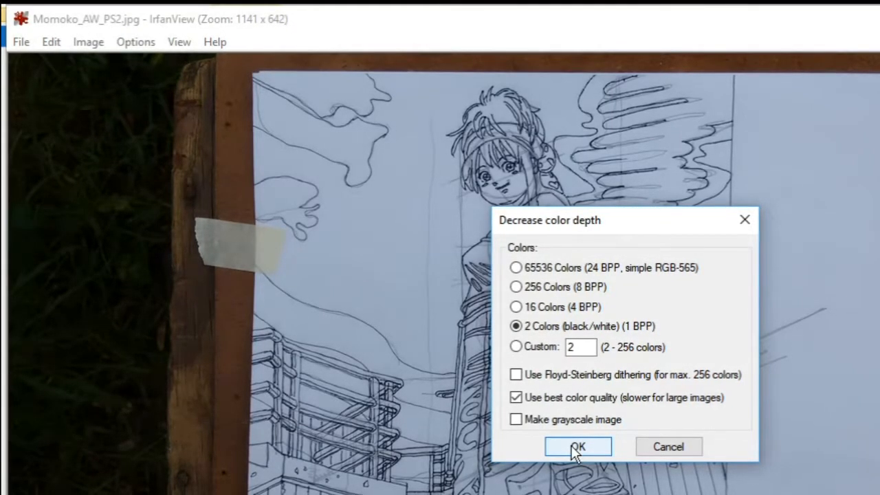
Step: Decrease the Momoko_AW_PS2.jpg photo's color depth to 2 colors (black/white) with best color quality, and close it after viewing
left_click(576, 448)
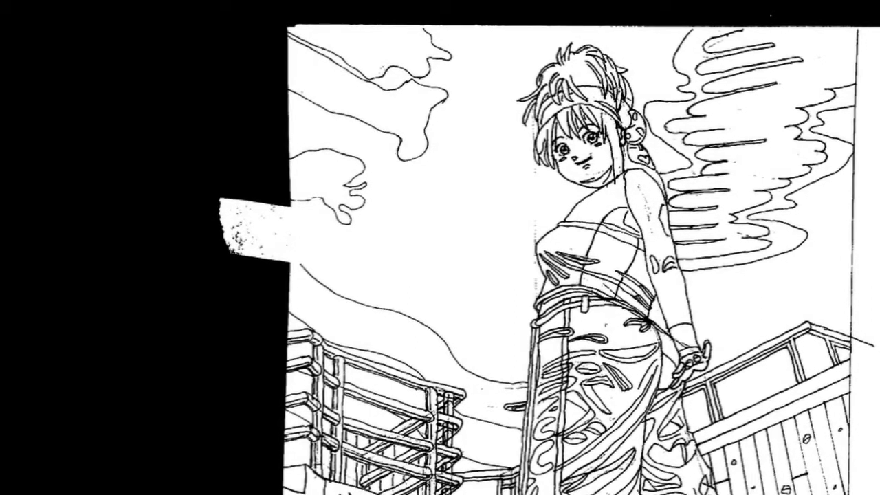
key("Escape")
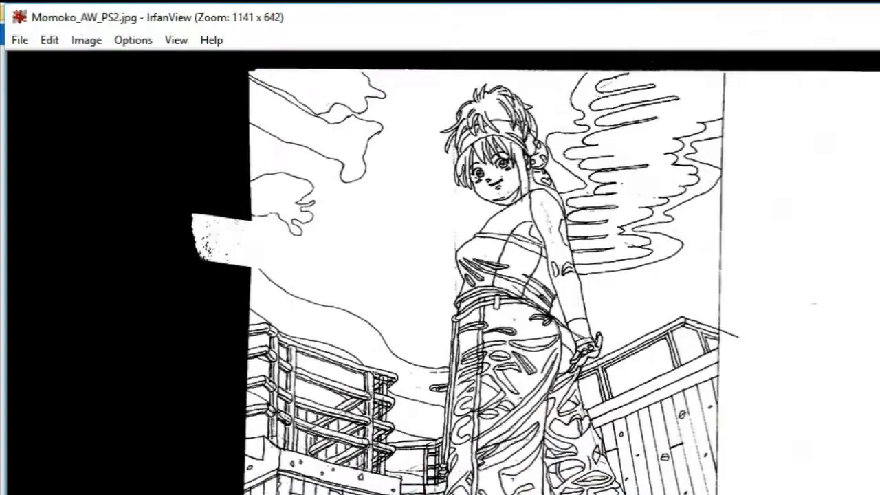
key("Escape")
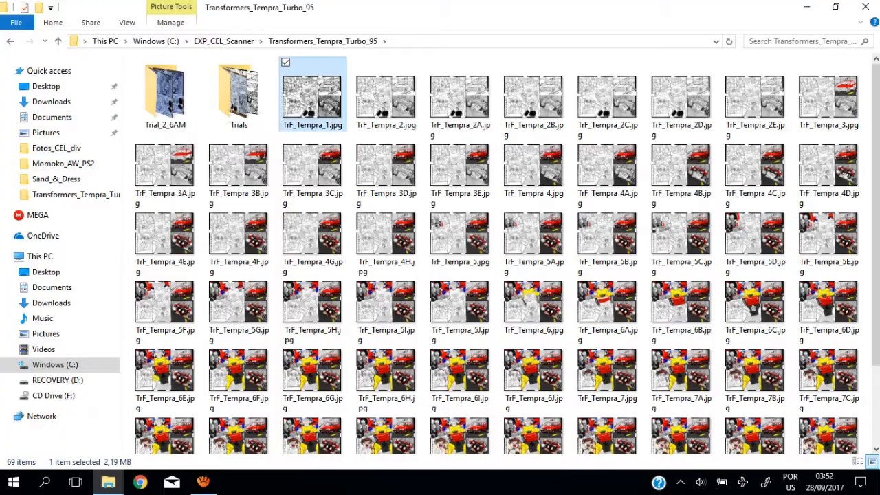
Step: View the inked page TrF_Tempra_1.jpg and close it
key("Return")
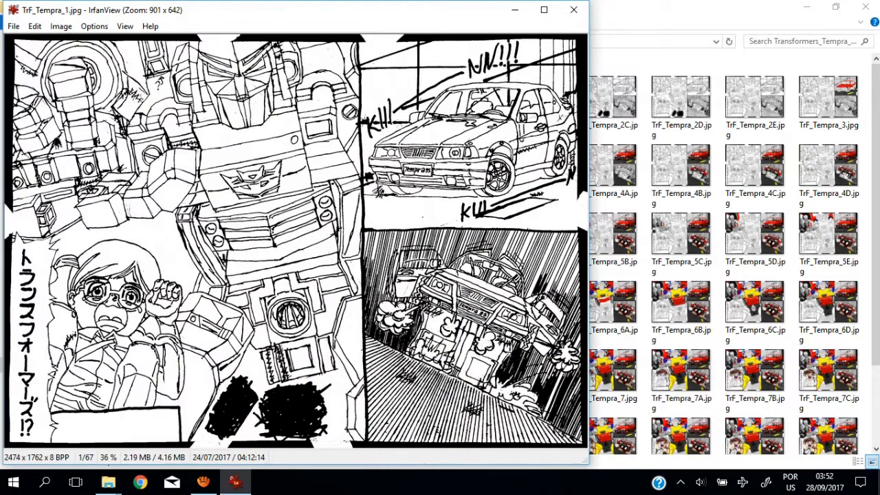
left_click(573, 10)
Step: Open the photo IMG_20170723_065840577.jpg from the Trial_2_6AM folder and rotate it clockwise
left_click(165, 96)
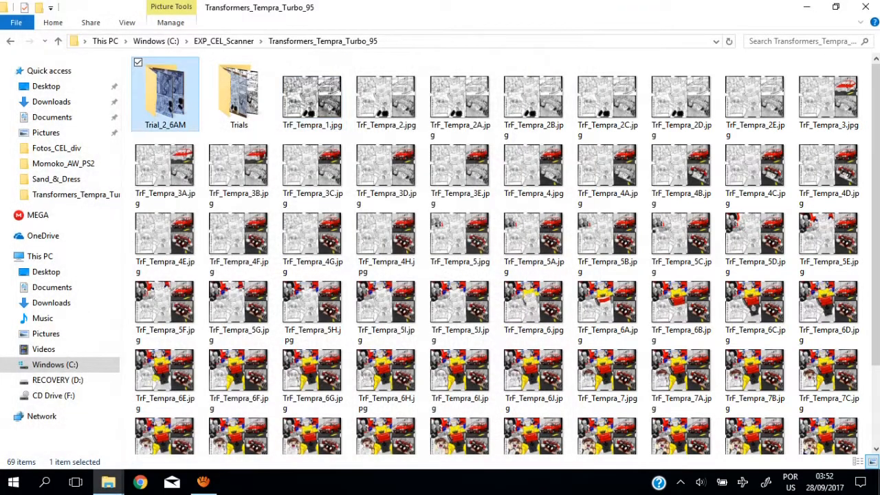
key("Return")
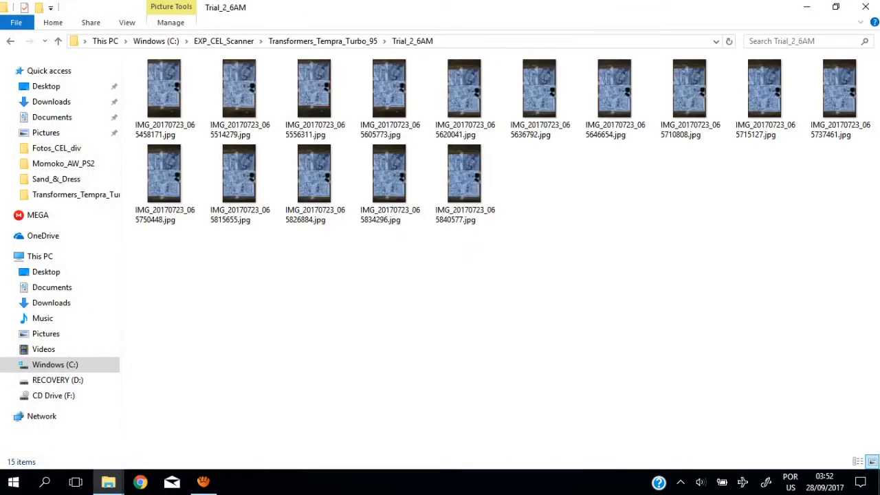
left_click(464, 176)
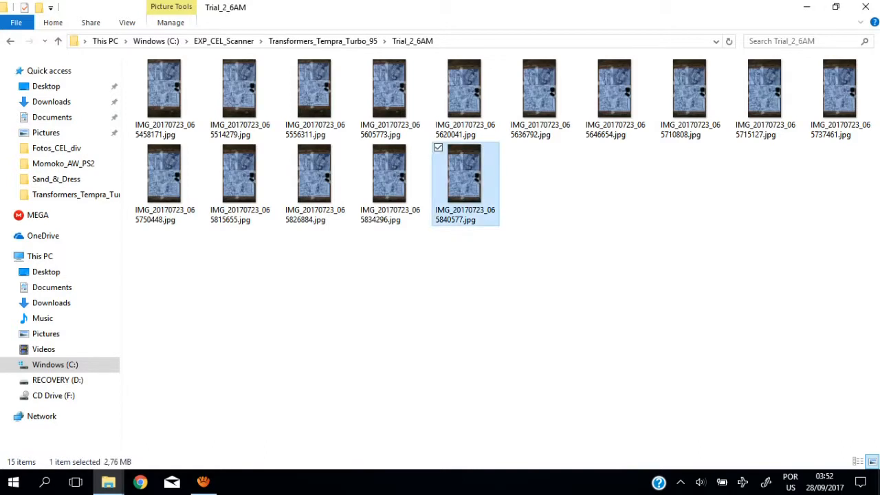
key("Return")
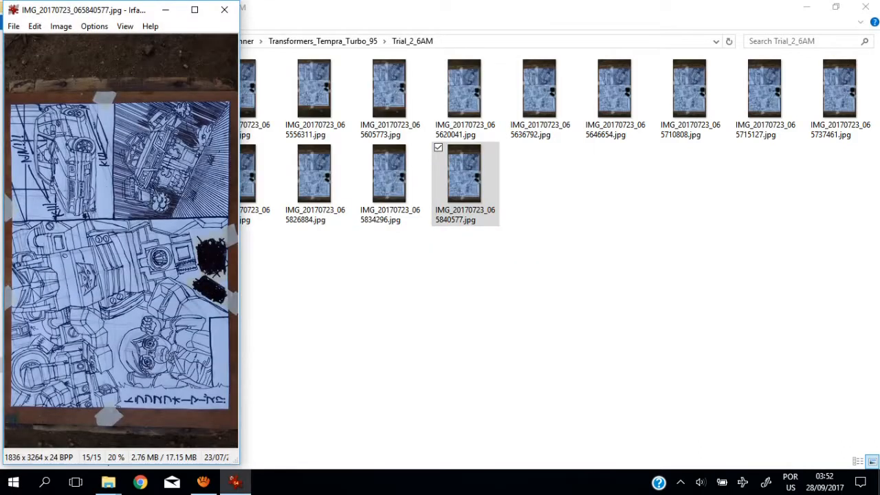
key("r")
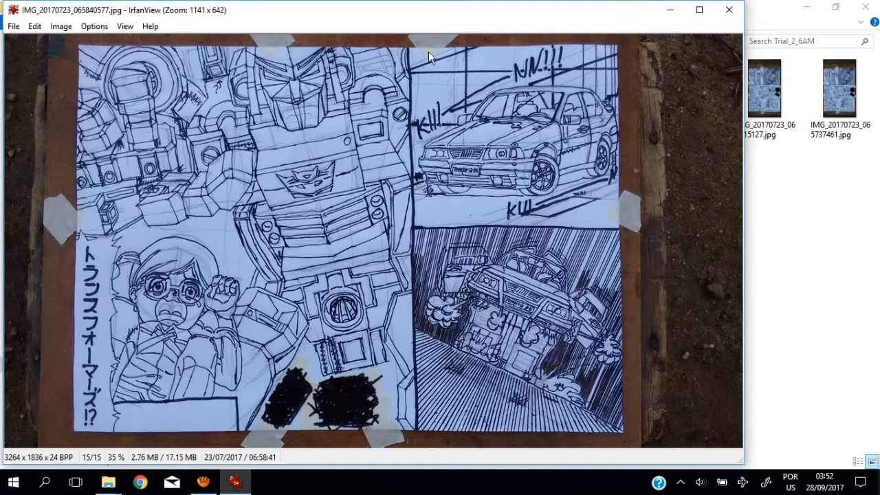
Step: Decrease the rotated photo's color depth to 2 colors (black/white), view it full screen and close it
left_click(60, 27)
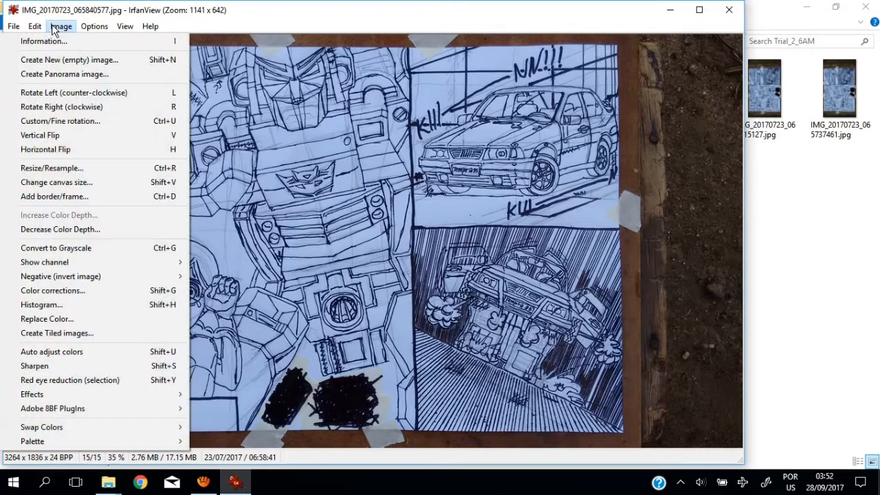
left_click(138, 230)
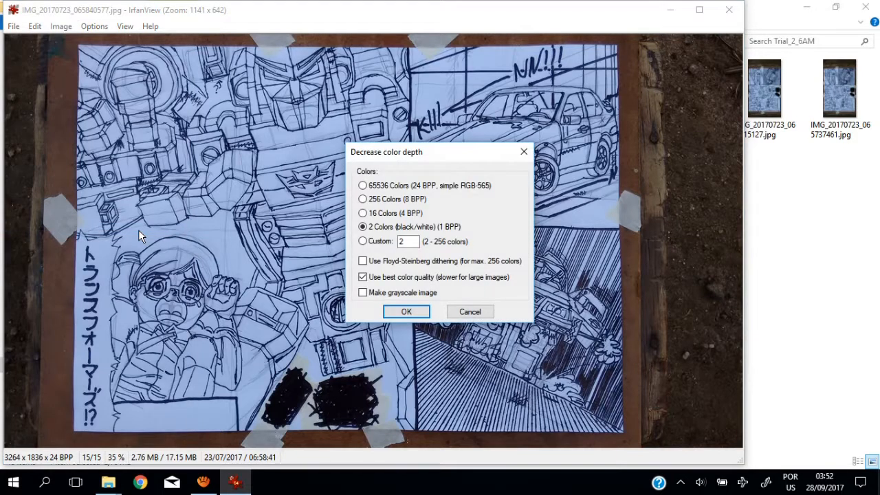
left_click(406, 313)
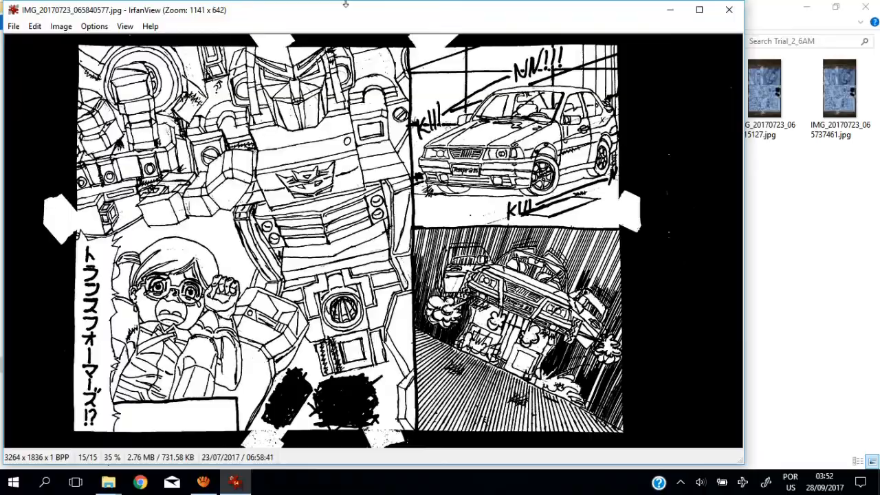
key("Return")
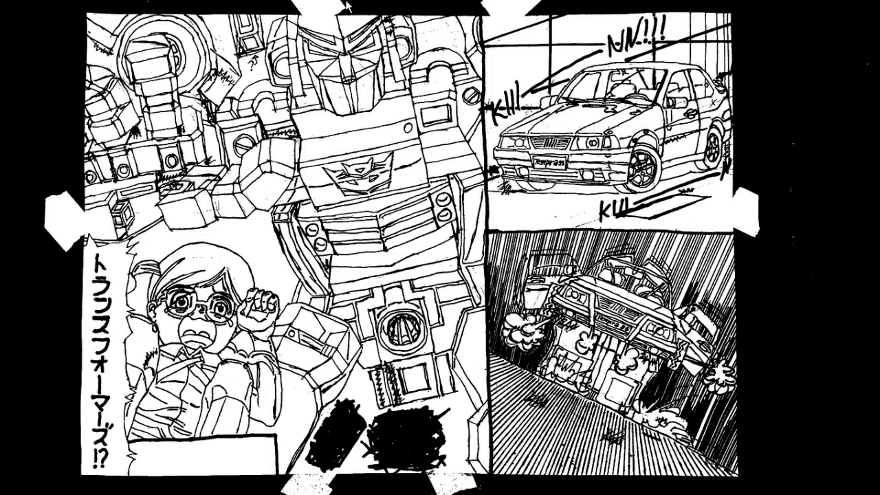
key("Return")
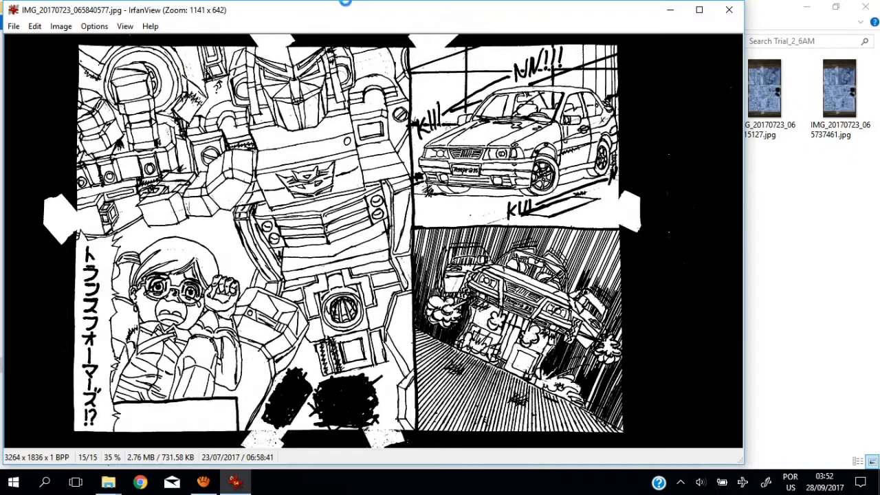
key("Escape")
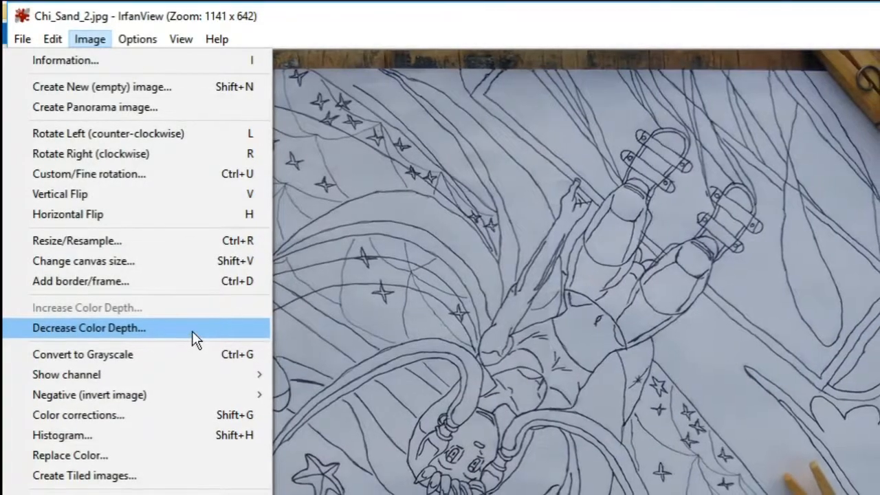
Step: Decrease the Chi_Sand_2.jpg photo's color depth to 2 colors (black/white) with best color quality
left_click(191, 331)
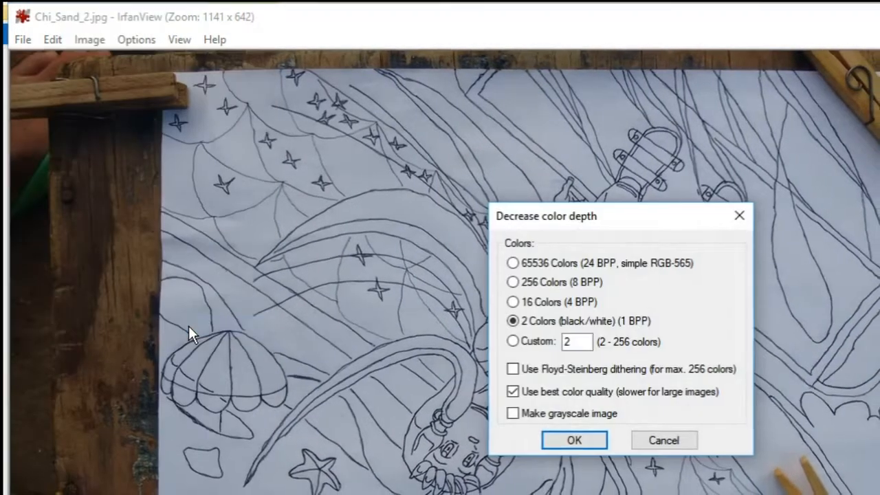
key("Return")
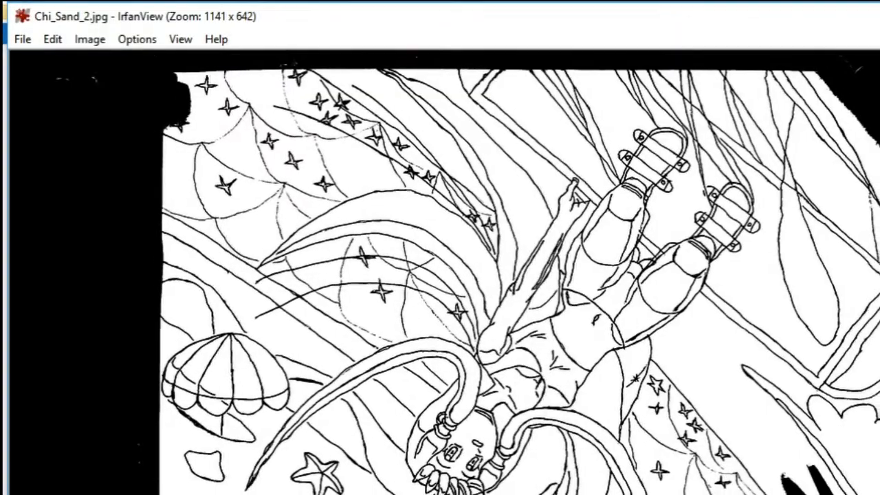
key("Escape")
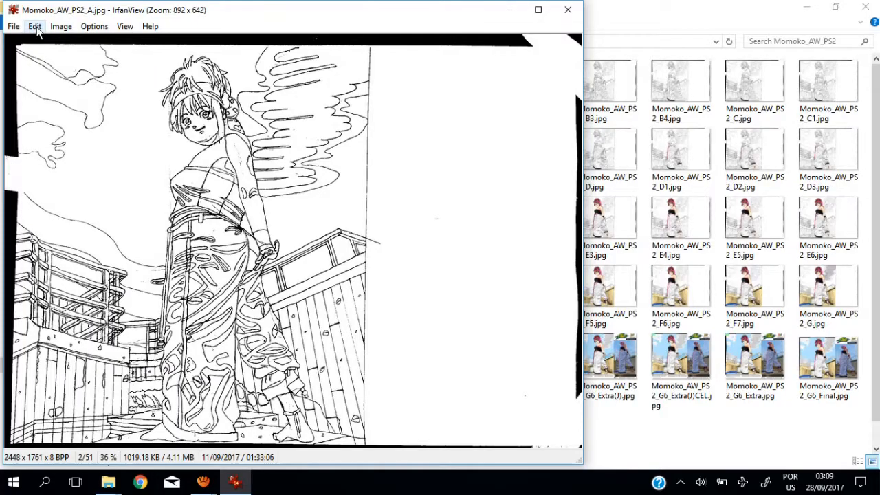
Step: Show the Paint dialog for Momoko_AW_PS2_A.jpg and place it clear of the character's hair and headband
left_click(36, 28)
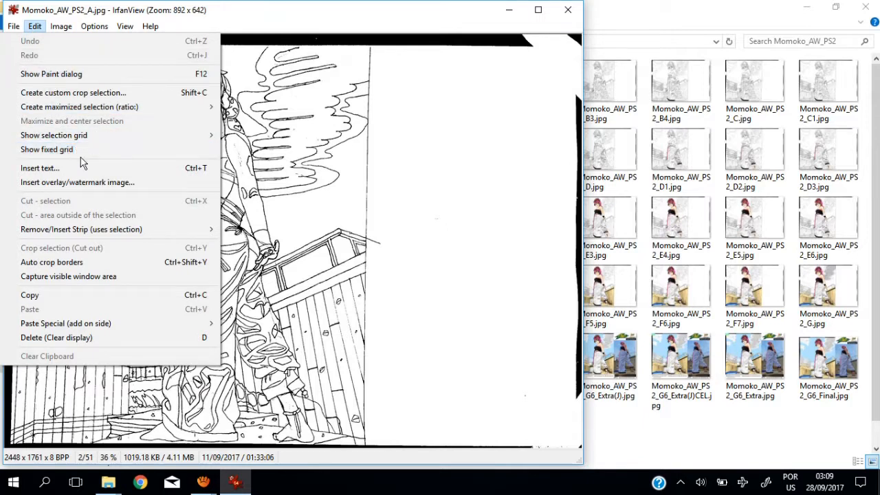
left_click(130, 79)
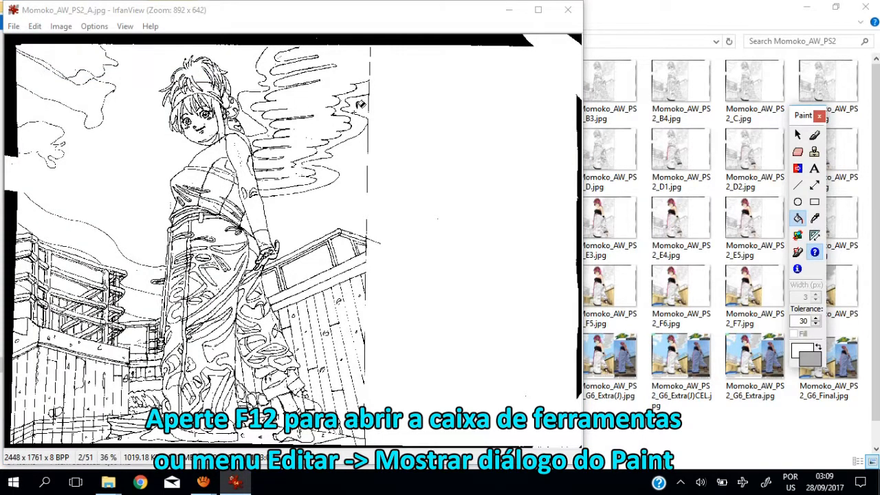
left_click(427, 11)
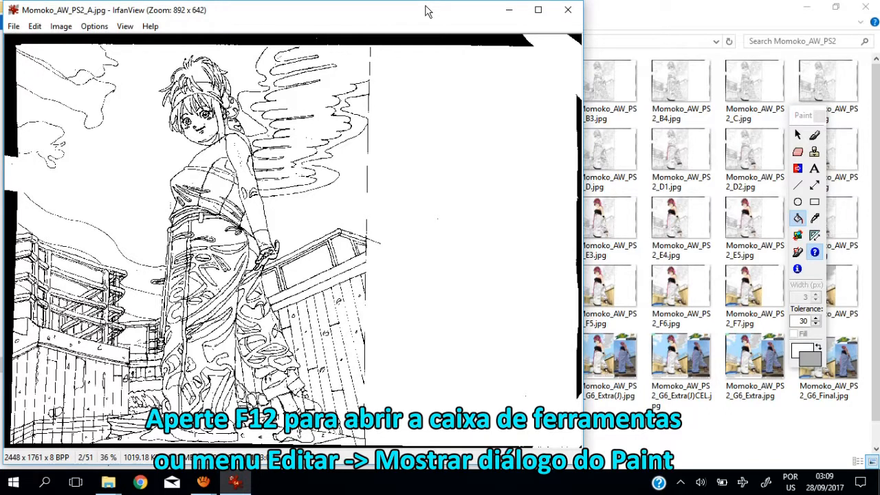
key("plus")
key("plus")
key("plus")
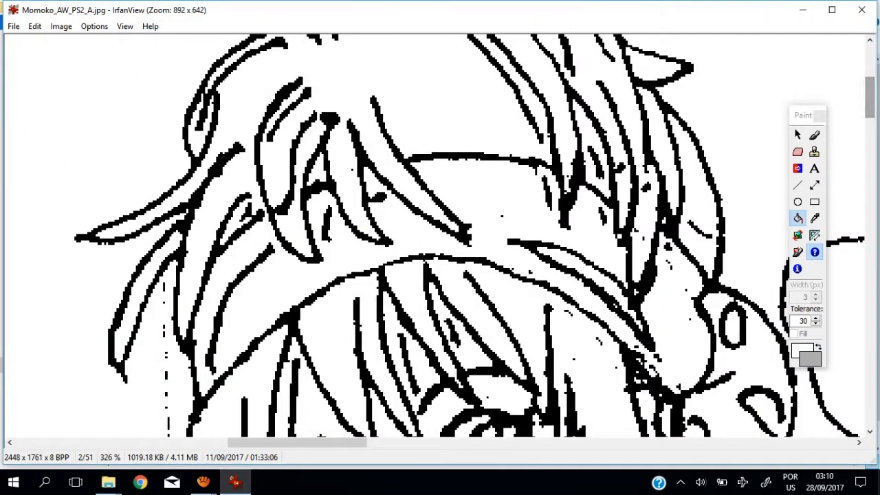
left_click_drag(803, 115, 816, 88)
Step: Check the limited drawing color palette, and increase the image's color depth to 16,7 Million colors (24 BPP)
left_click(823, 332)
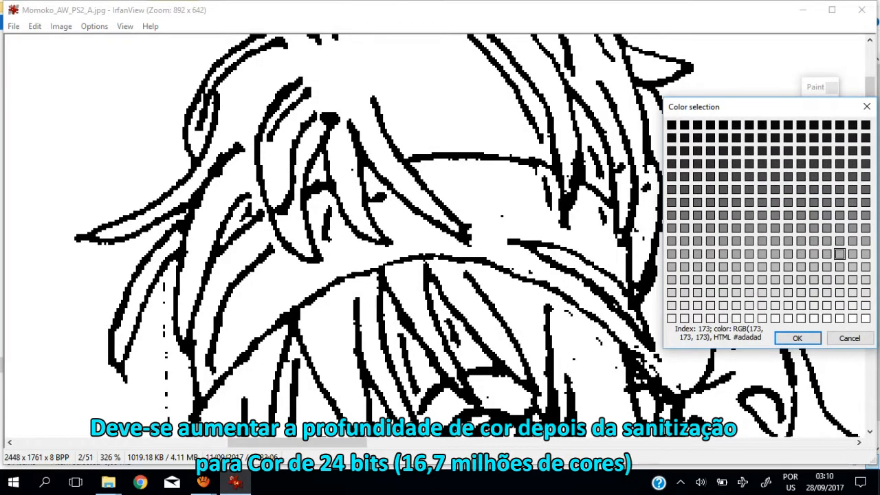
key("Return")
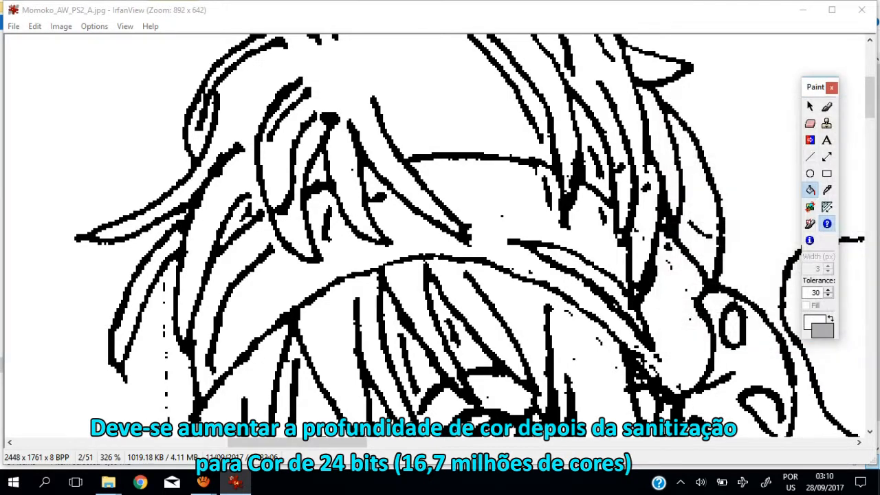
left_click(61, 27)
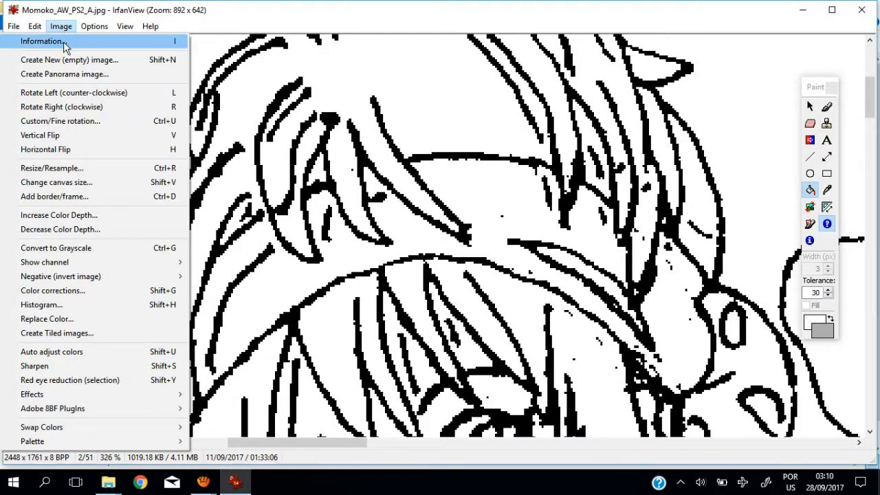
left_click(135, 217)
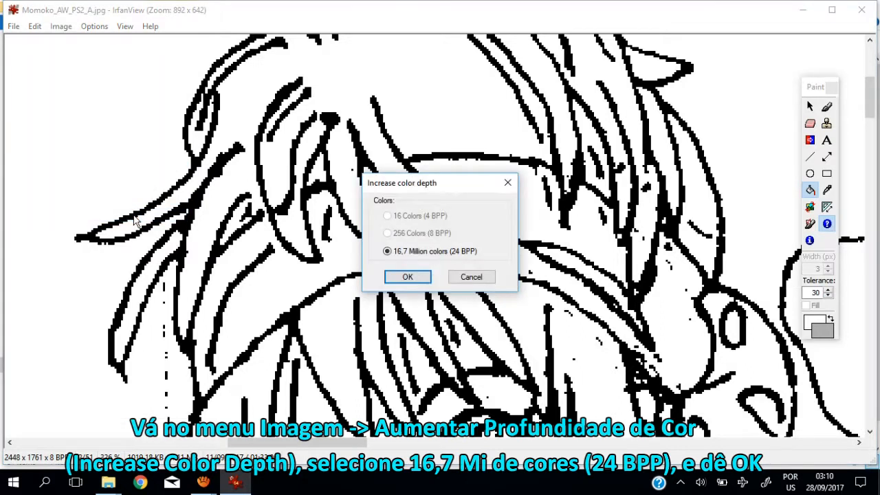
left_click(411, 275)
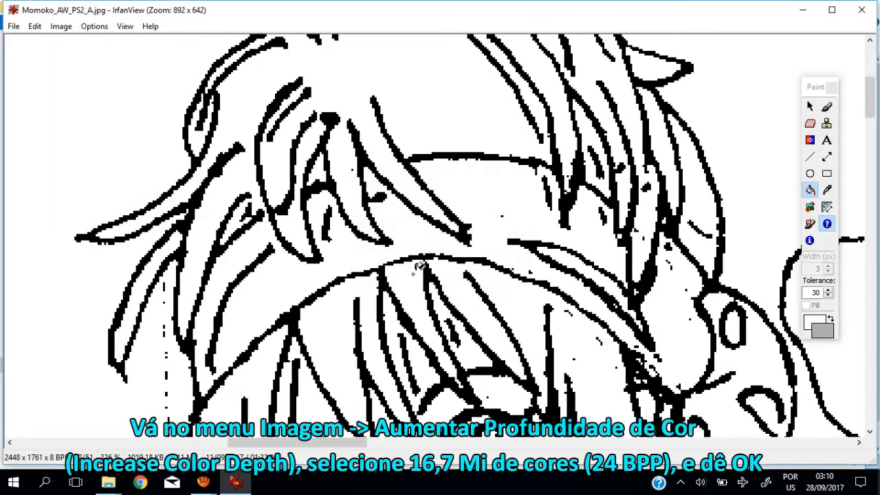
Step: Set the drawing color to the custom magenta and close the open outline of the strand over the headband with a 3 px brush stroke
left_click(825, 327)
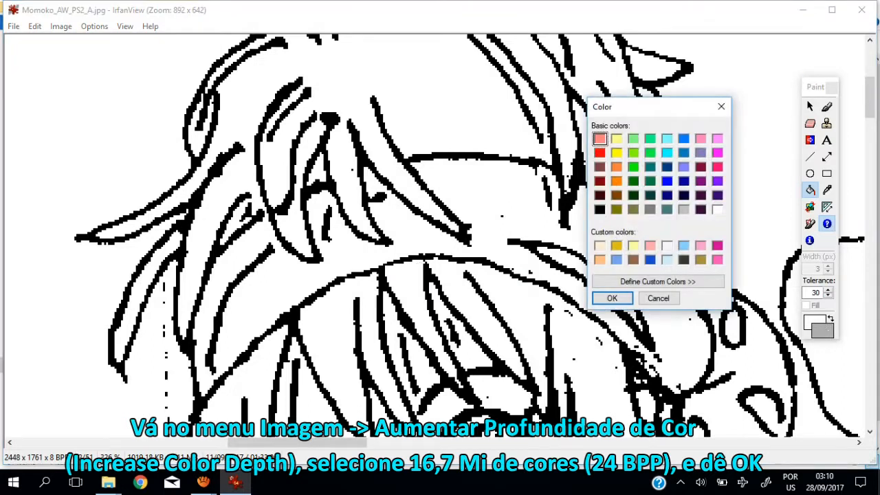
left_click(717, 246)
left_click(612, 298)
left_click(826, 106)
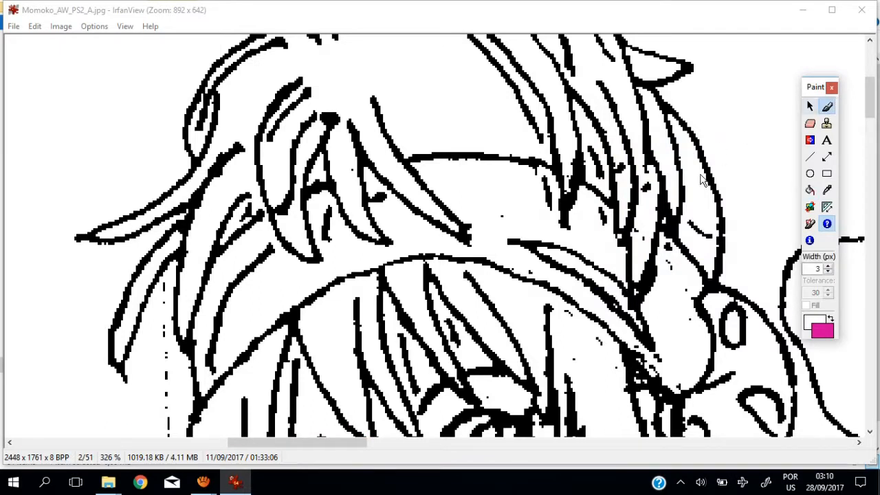
mouse_move(644, 315)
left_mouse_down()
mouse_move(618, 281)
mouse_move(647, 318)
left_mouse_up()
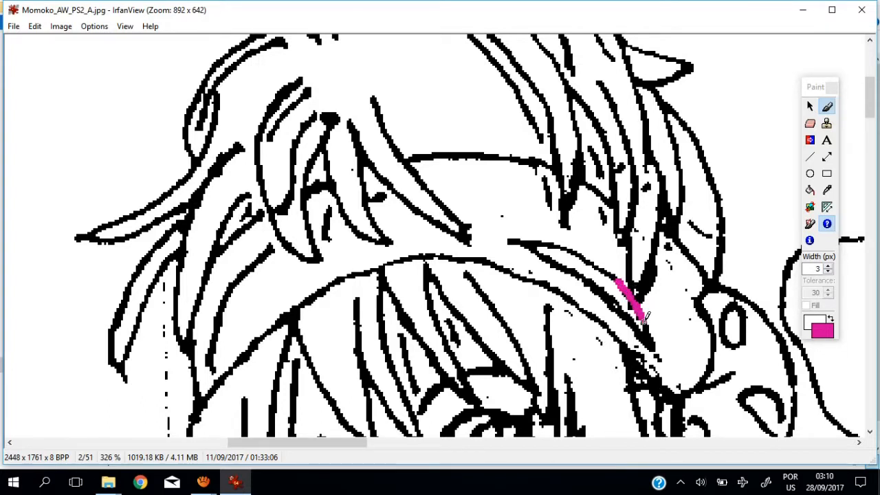
Step: Fill the closed strand over the headband with magenta at tolerance 30 and inspect the filled area up close
left_click(810, 190)
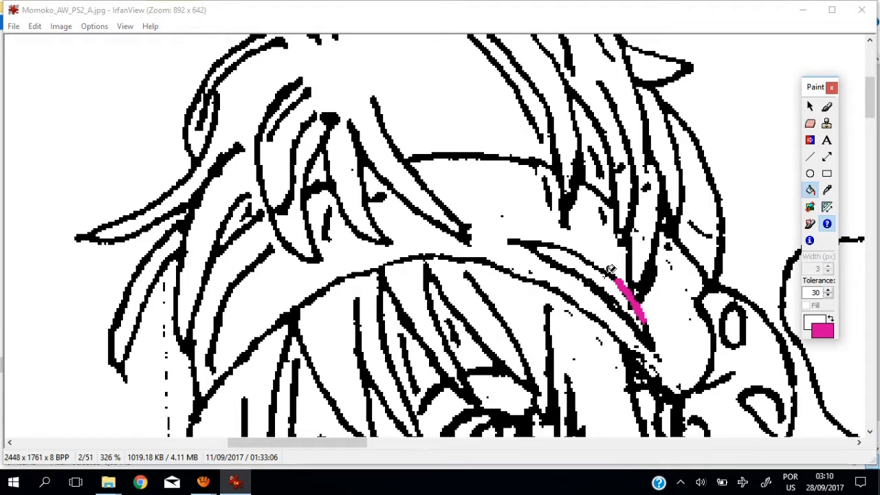
left_click(603, 281)
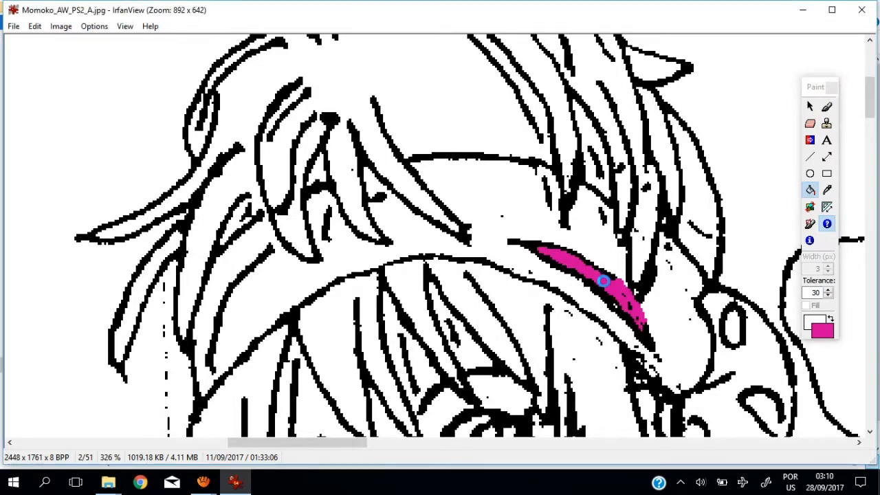
scroll(603, 281, "up", 5)
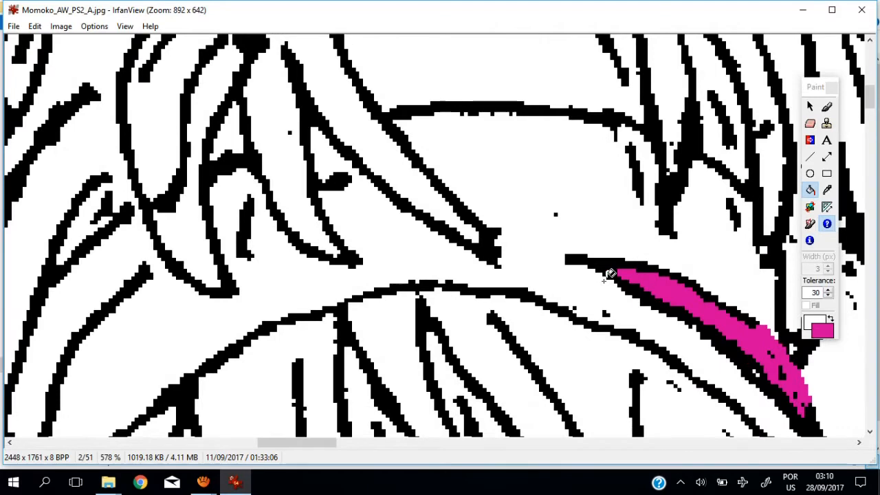
scroll(603, 280, "up", 1)
scroll(603, 281, "down", 1)
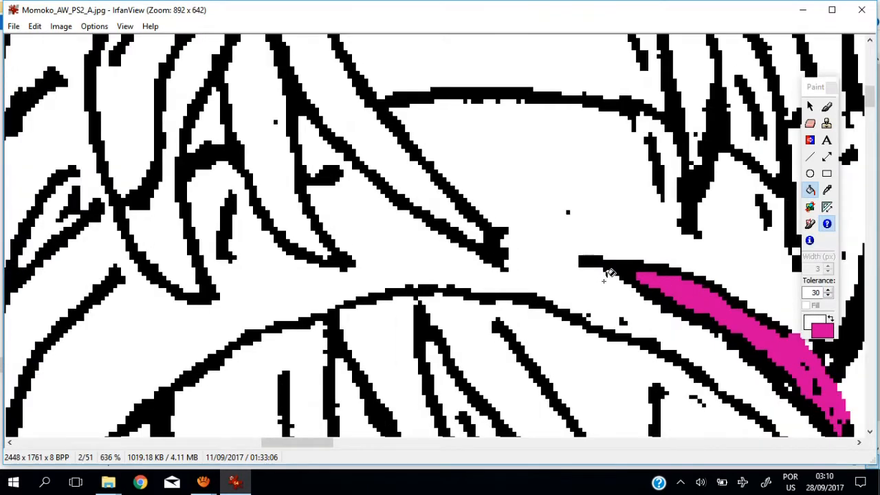
left_click_drag(297, 442, 333, 442)
left_click_drag(870, 96, 869, 103)
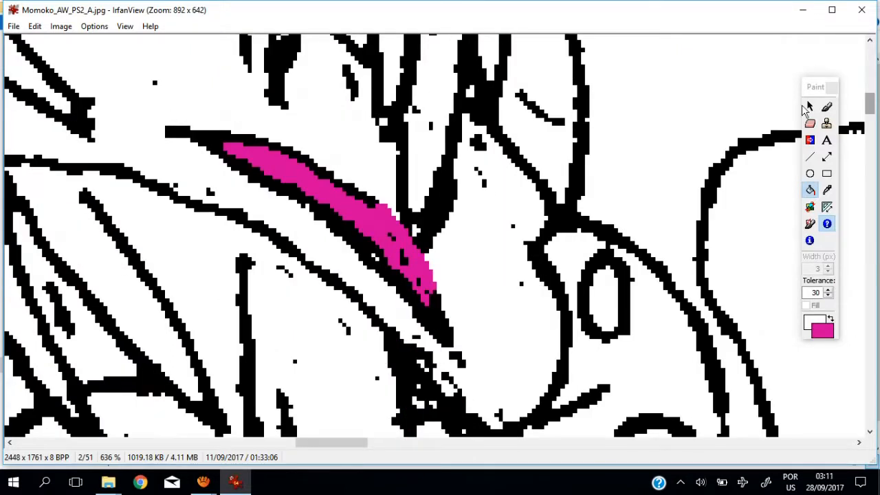
Step: Fill the black outline of the strand over the headband and a leftover dark speck inside it with magenta
left_click(435, 313)
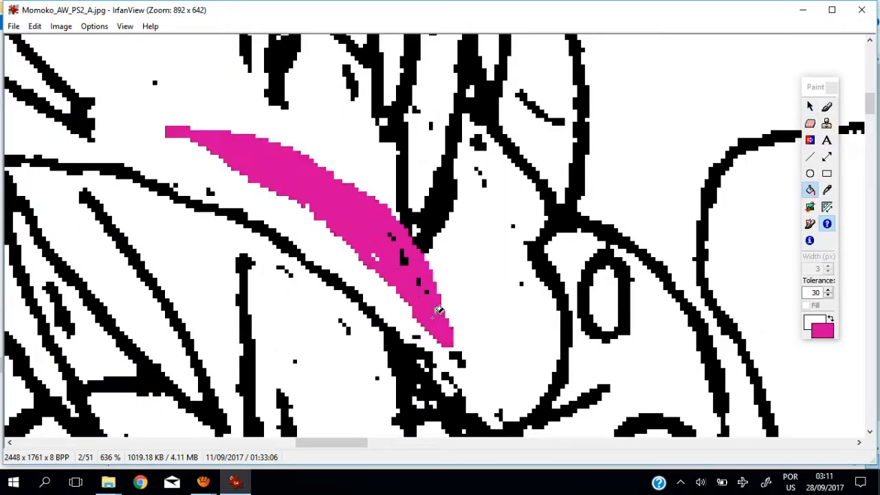
left_click(404, 258)
Step: Close the lower and upper gaps of the long open strand on the far side of the hair with 3 px magenta brush strokes
left_click_drag(351, 442, 296, 449)
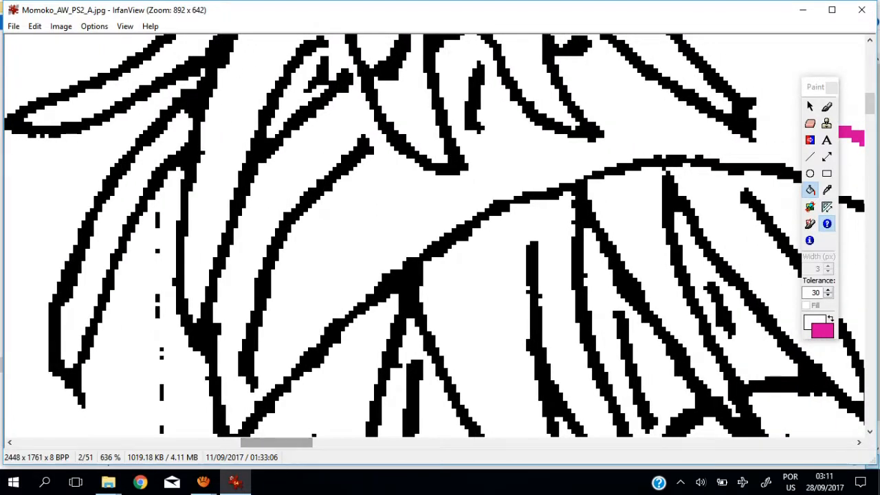
key("minus")
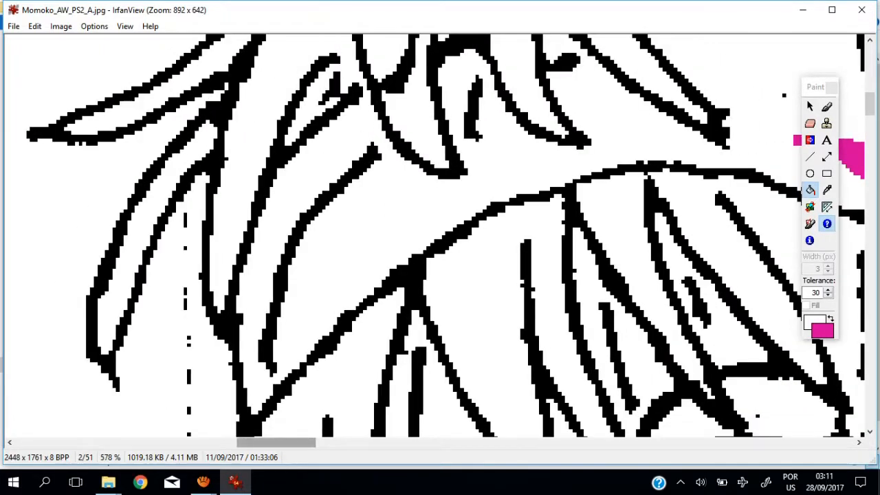
left_click(827, 106)
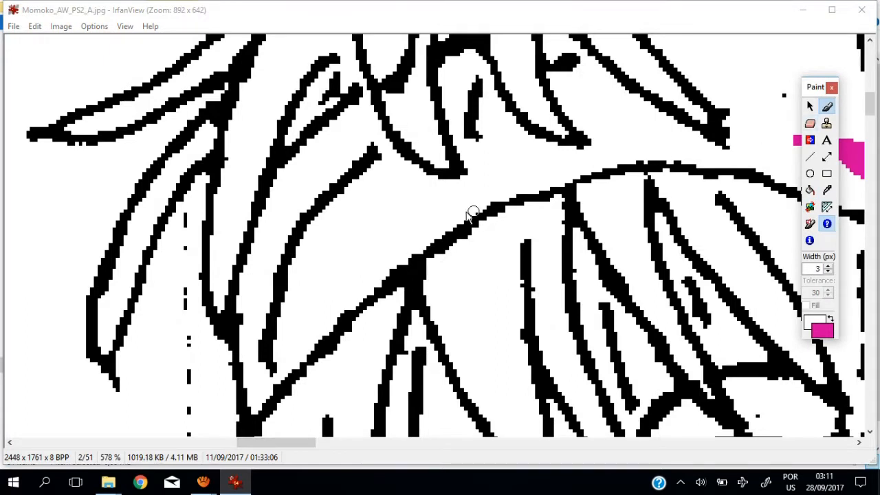
left_click_drag(269, 335, 251, 398)
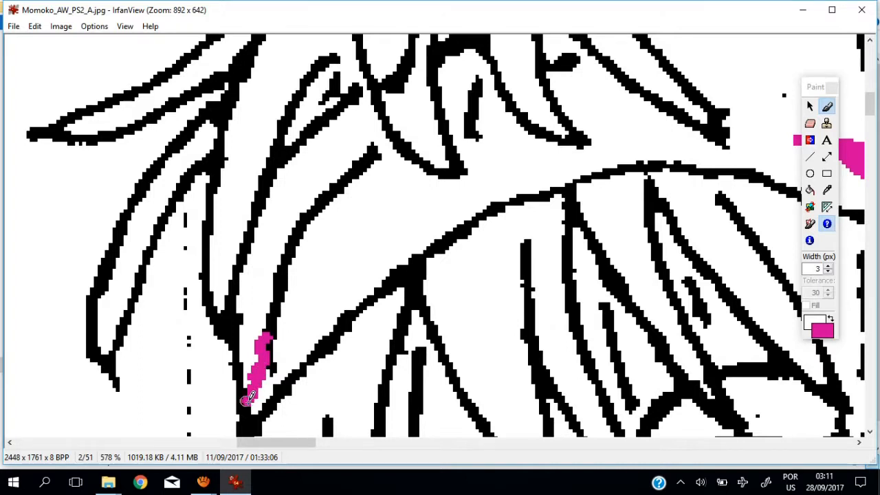
left_click(350, 111)
left_click_drag(349, 113, 294, 238)
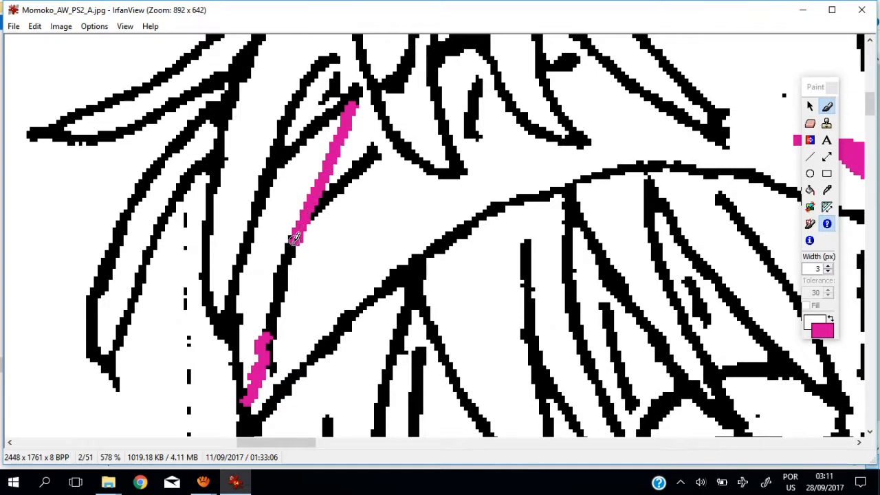
Step: Fill the black line between the two magenta strokes and the enclosed long strand with magenta at tolerance 30
left_click(810, 190)
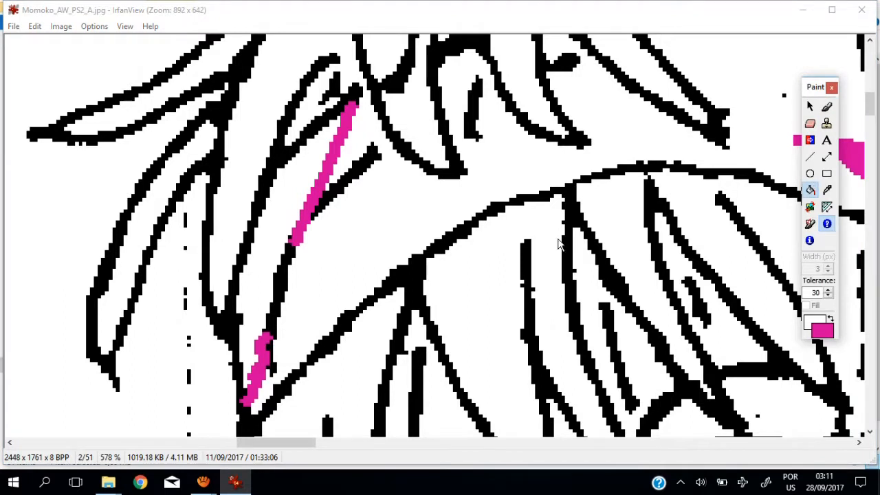
left_click(282, 282)
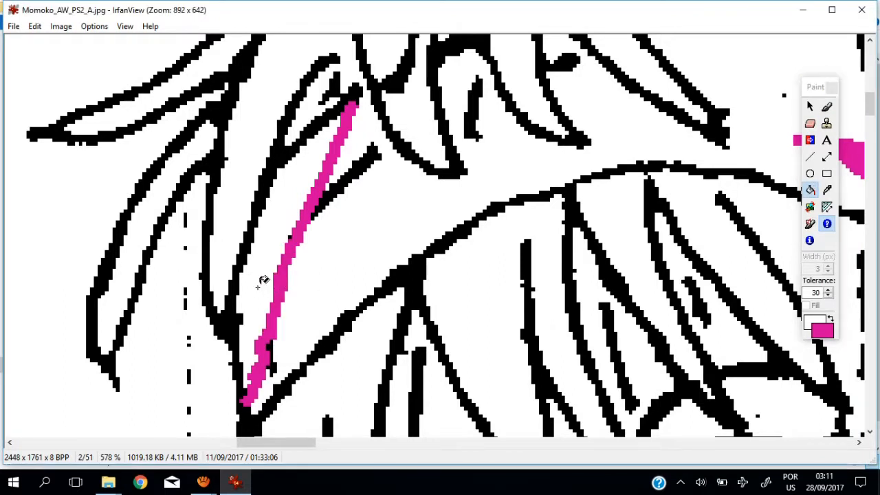
left_click(263, 279)
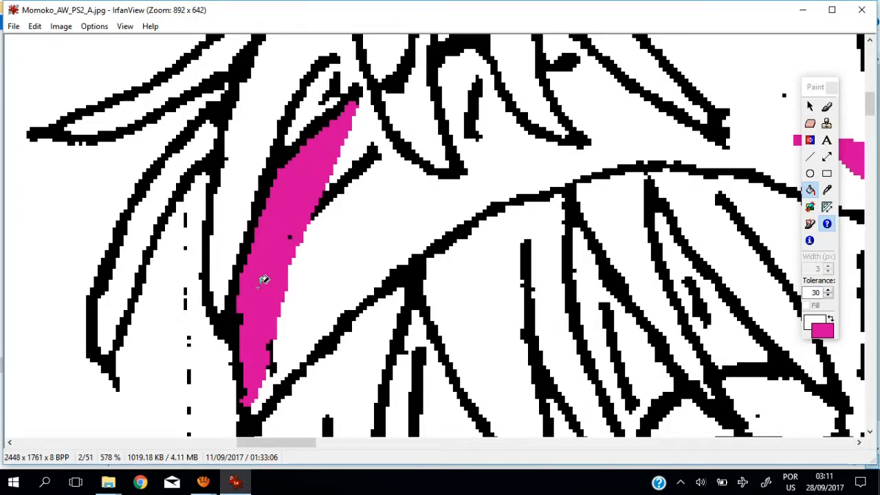
Step: Paint over the stray black line ends beside the filled long strand with a 3 px white brush
left_click(822, 331)
left_click(717, 209)
left_click(611, 297)
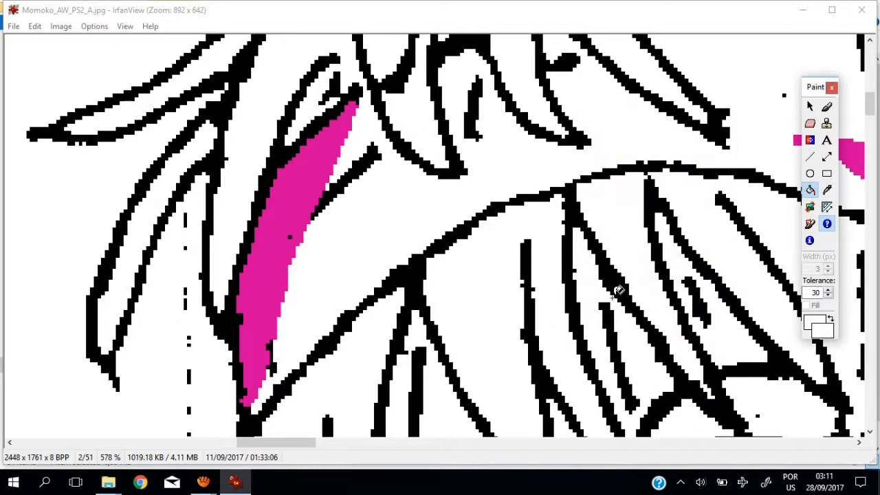
left_click(826, 106)
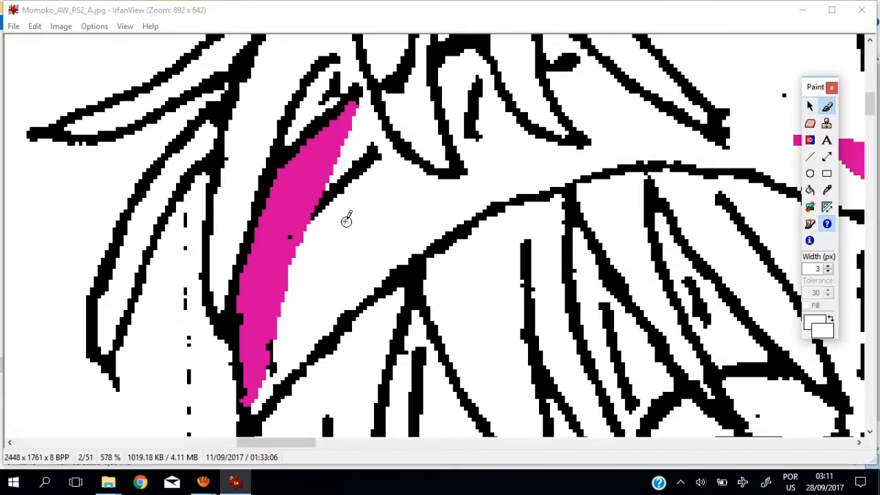
left_click_drag(275, 337, 274, 366)
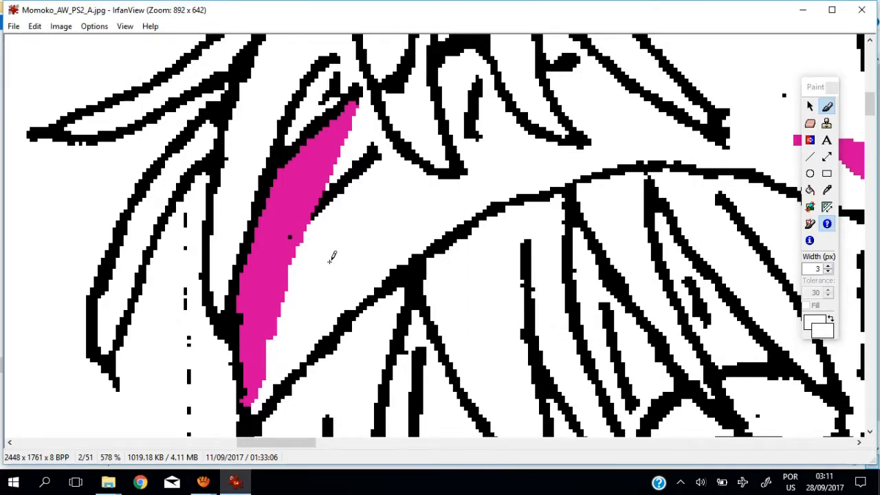
mouse_move(335, 178)
left_mouse_down()
mouse_move(323, 205)
mouse_move(373, 142)
mouse_move(377, 154)
mouse_move(347, 187)
left_mouse_up()
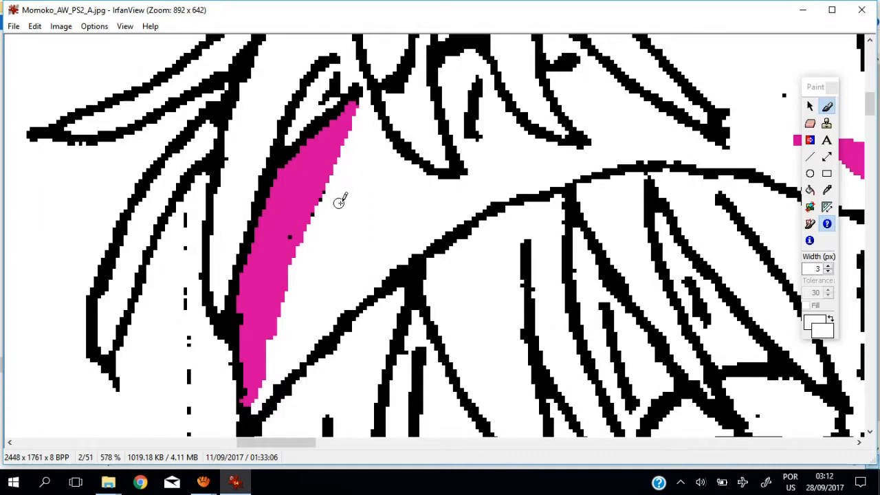
Step: Close the top of the small oval in the rounded bun shape with a 3 px brush dab in the custom light pink
left_click(810, 190)
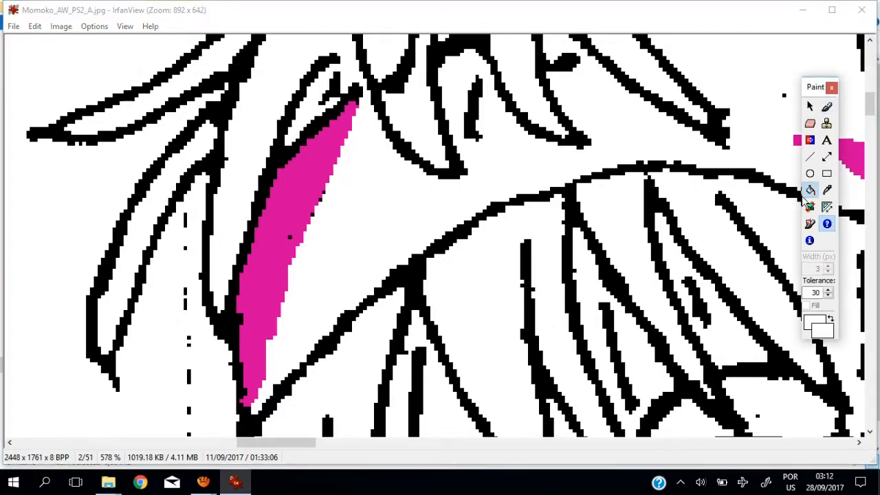
scroll(440, 234, "down", 1)
scroll(440, 233, "right", 5)
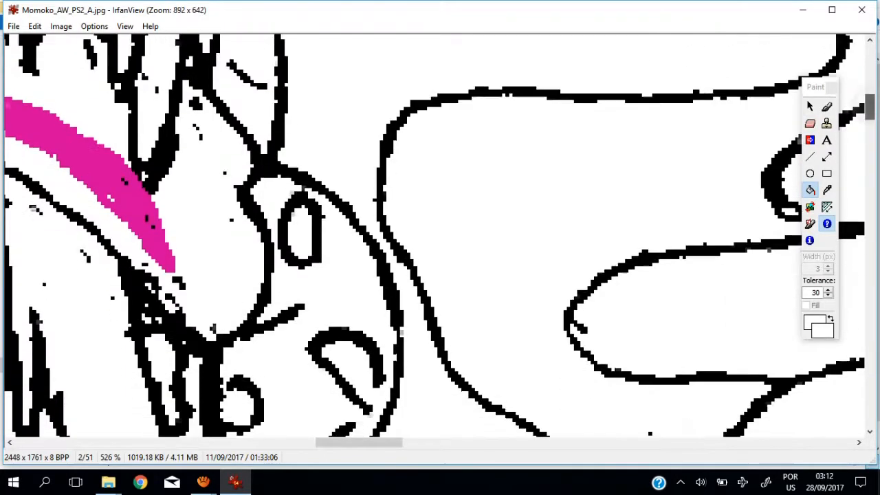
scroll(440, 234, "down", 5)
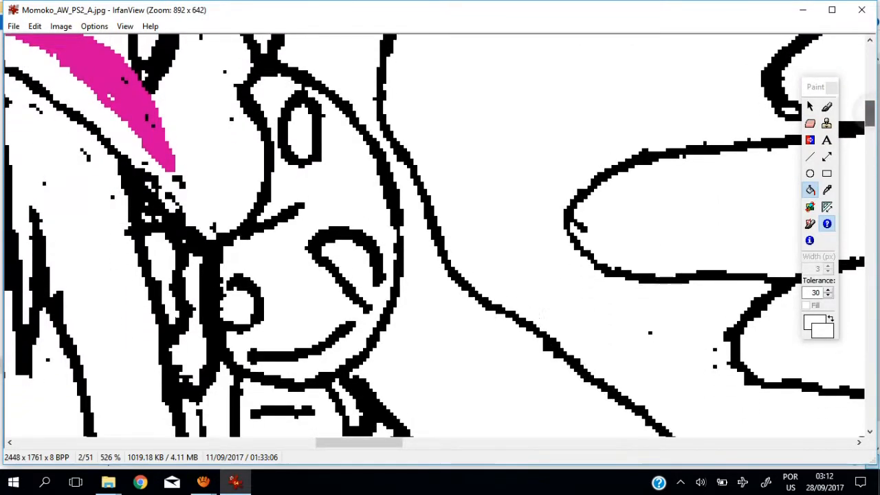
scroll(440, 234, "up", 1)
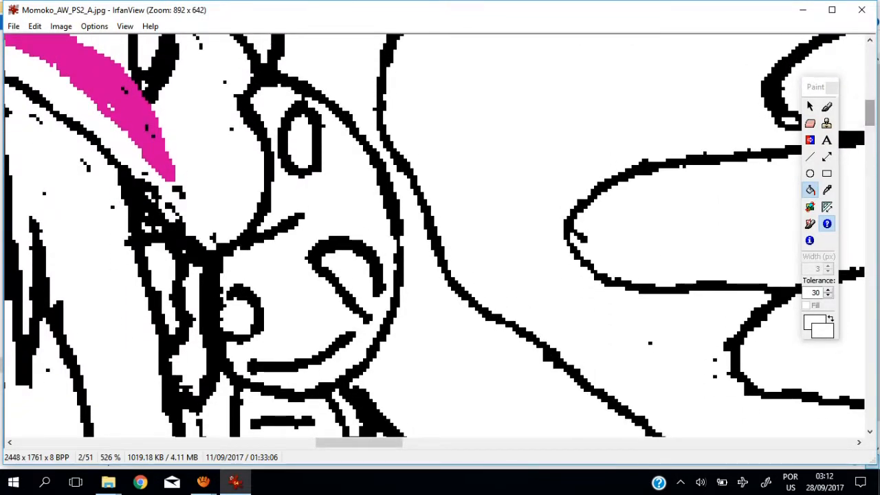
left_click(811, 321)
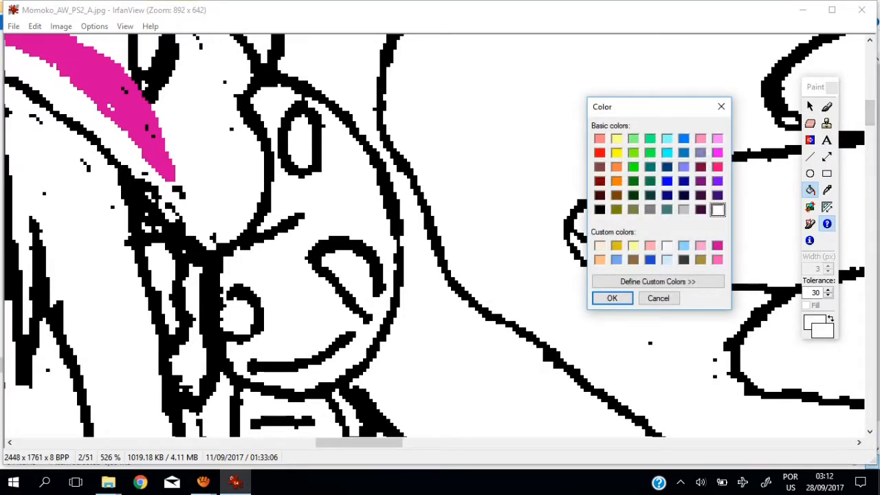
left_click(700, 246)
left_click(612, 297)
left_click(827, 106)
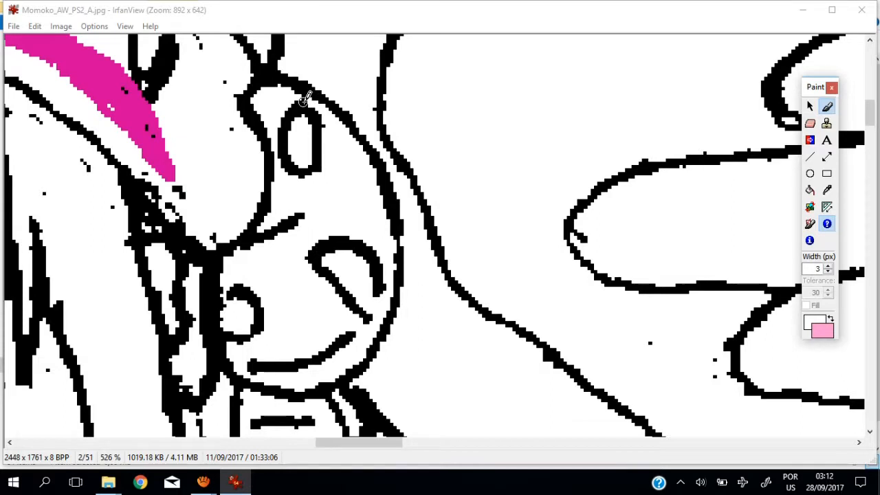
left_click_drag(303, 101, 306, 108)
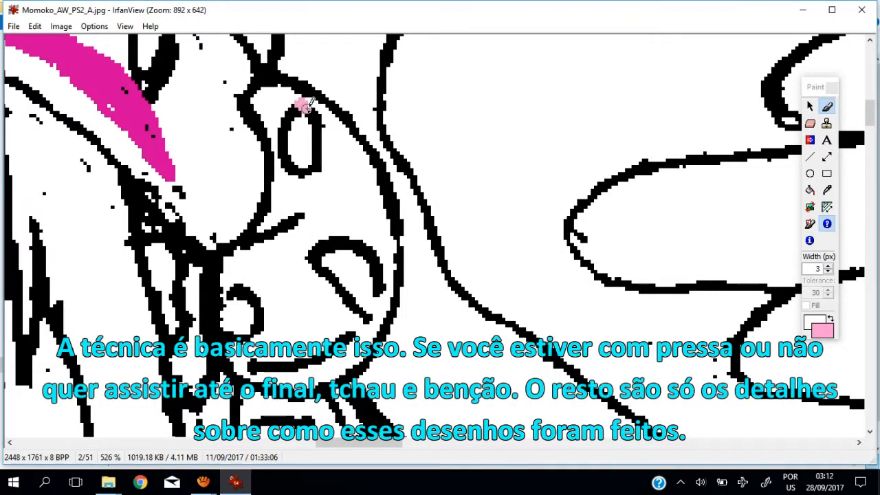
Step: Fill the small oval and its black outline with light pink at tolerance 30
left_click(810, 190)
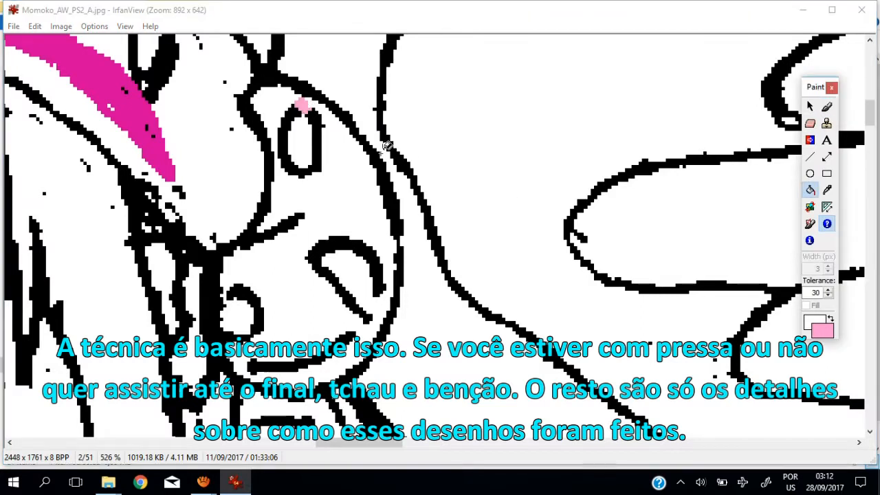
left_click(304, 146)
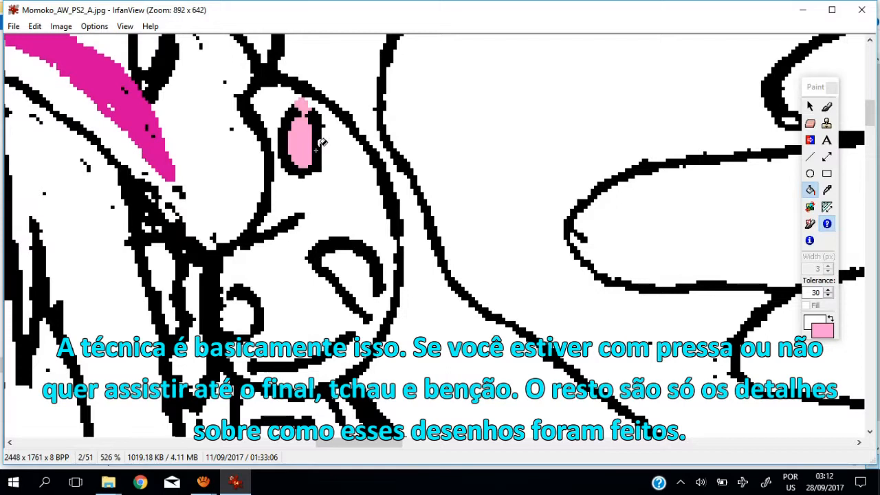
left_click(317, 149)
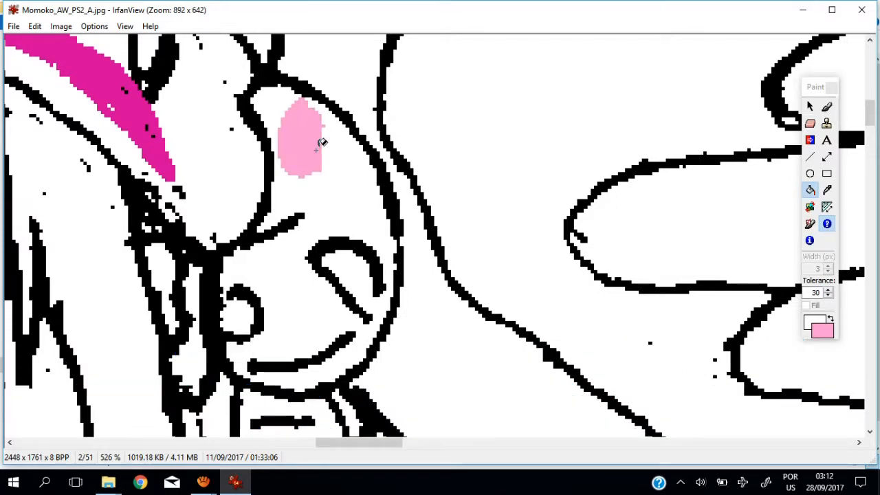
Step: Close the gaps around the bun's teardrop, half-round, short line and lower crescent with 3 px brush strokes in the custom magenta
left_click(826, 105)
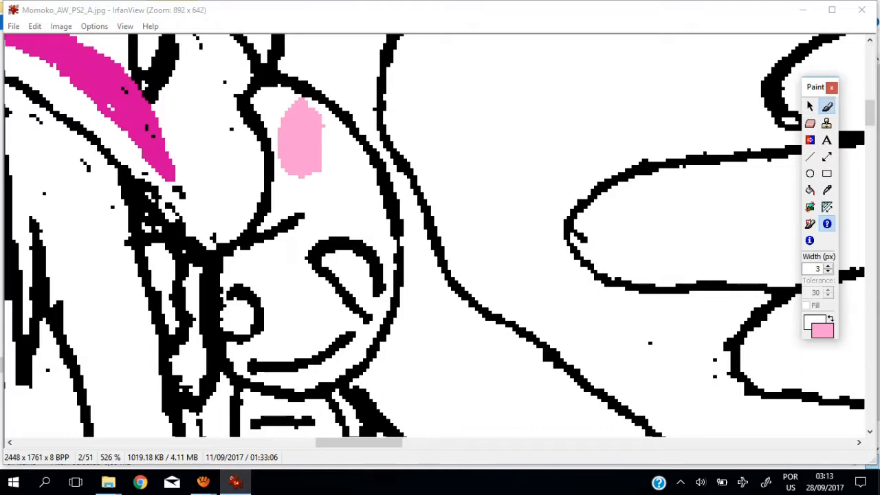
left_click(823, 332)
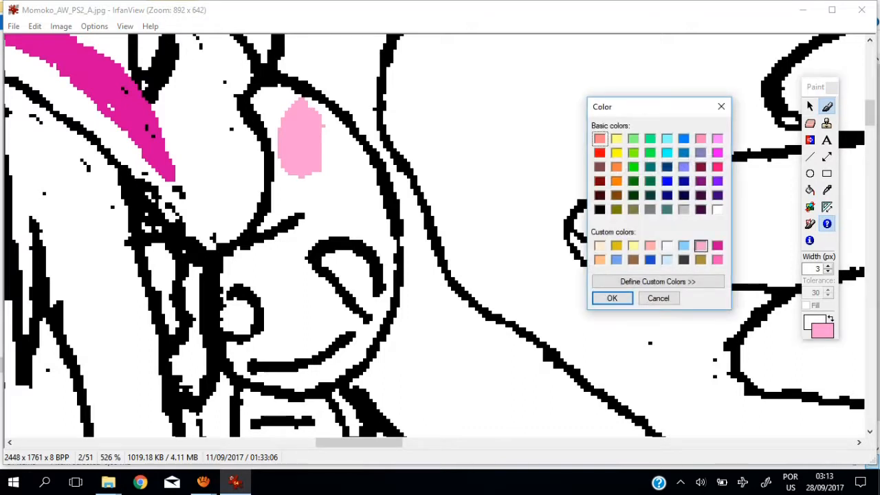
left_click(717, 245)
left_click(609, 296)
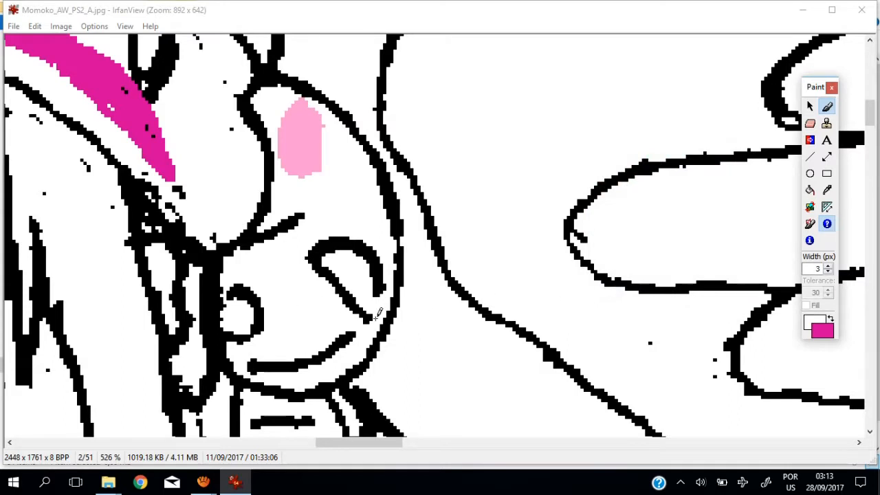
left_click_drag(372, 317, 375, 335)
left_click_drag(381, 283, 387, 311)
left_click_drag(235, 289, 221, 294)
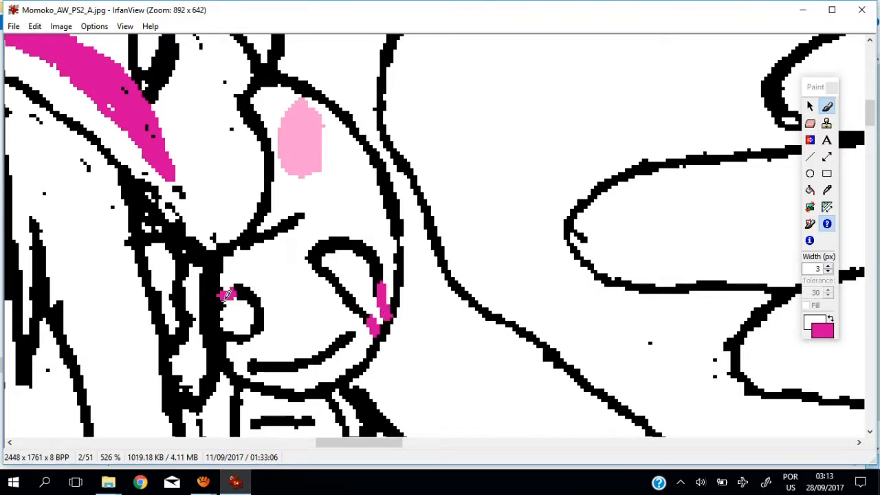
left_click_drag(235, 340, 225, 338)
left_click_drag(257, 232, 246, 246)
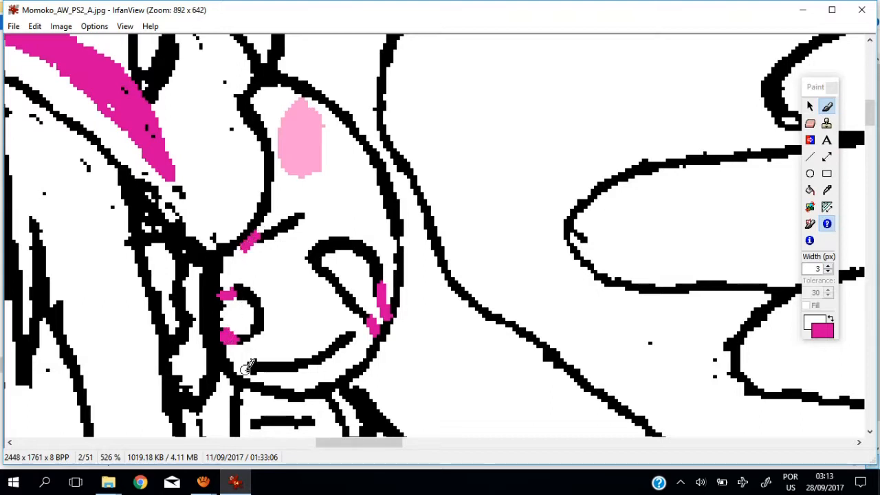
left_click_drag(249, 364, 248, 369)
left_click_drag(349, 339, 372, 344)
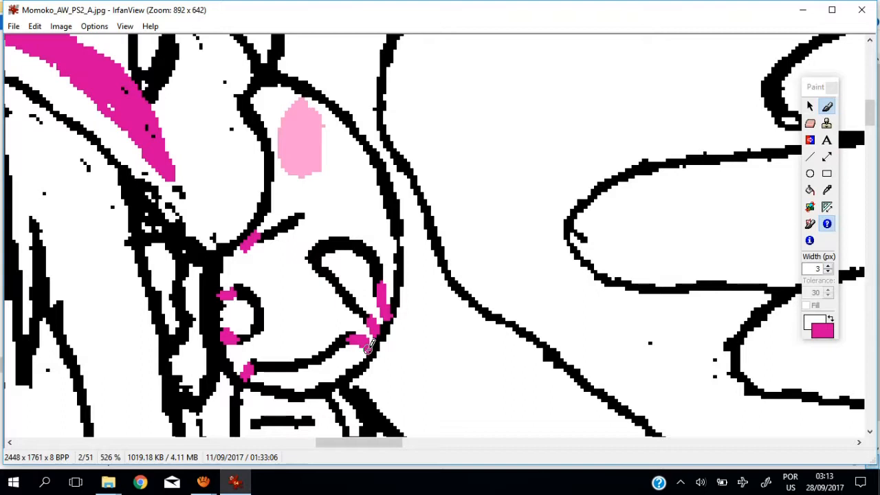
Step: Fill the bun's teardrop and half-round shapes, including their black outlines, with magenta at tolerance 30
left_click(810, 190)
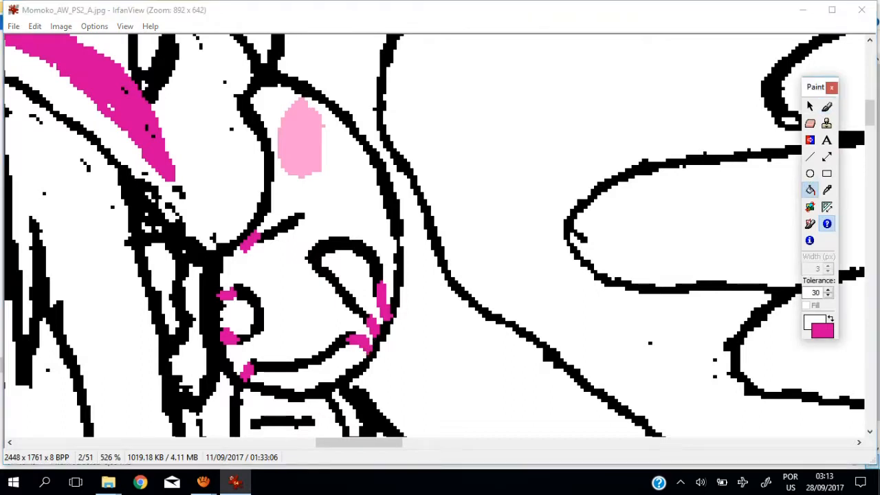
left_click(352, 268)
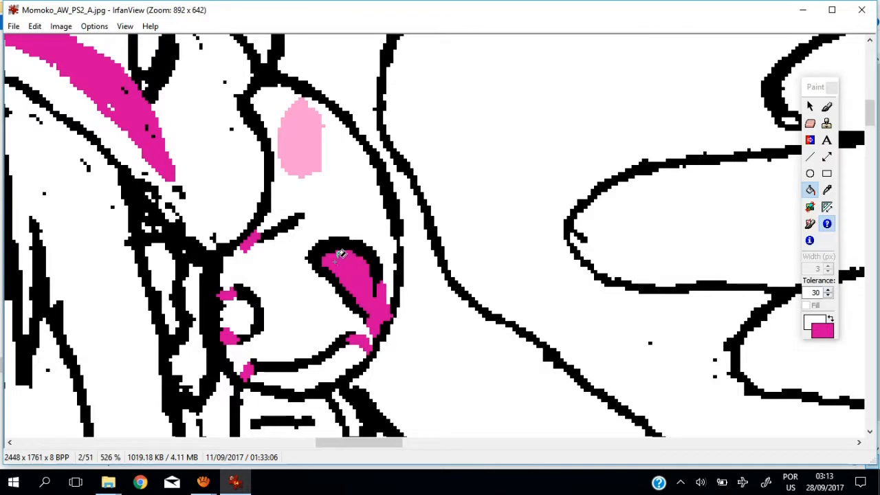
left_click(326, 248)
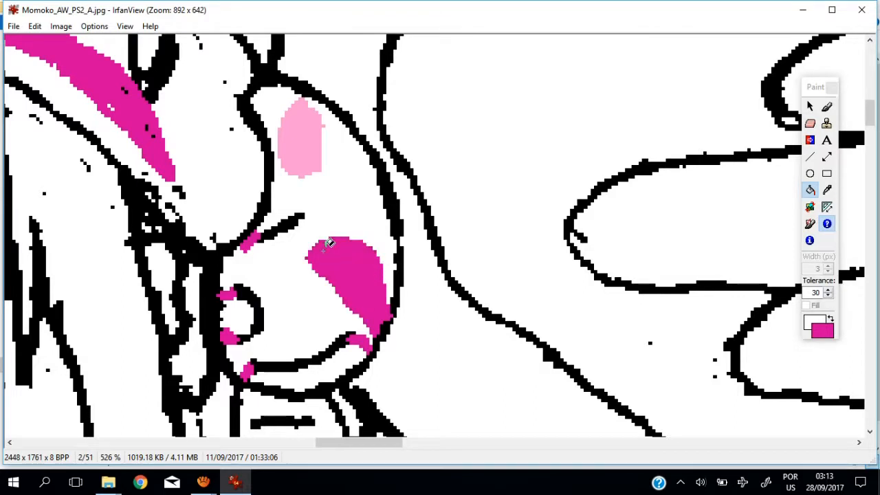
left_click(241, 308)
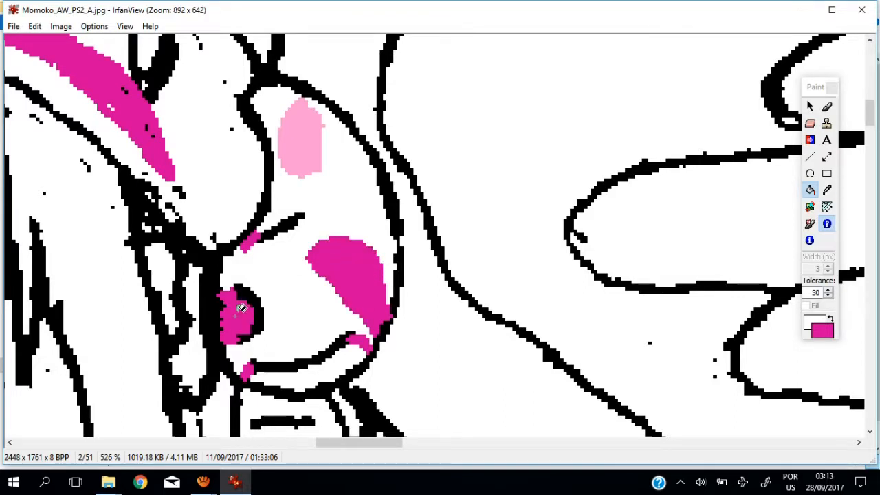
left_click(252, 294)
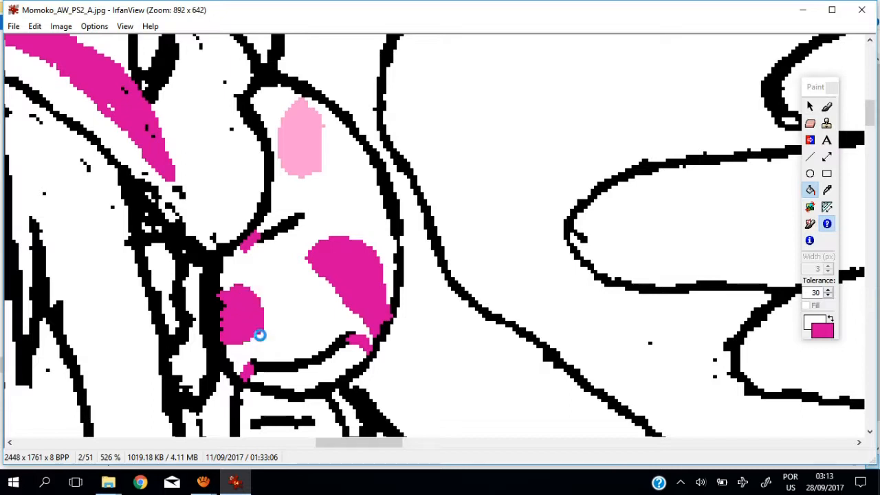
Step: Fill the bun's lower crescent, its black outline and the short slanted line with magenta
left_click(311, 374)
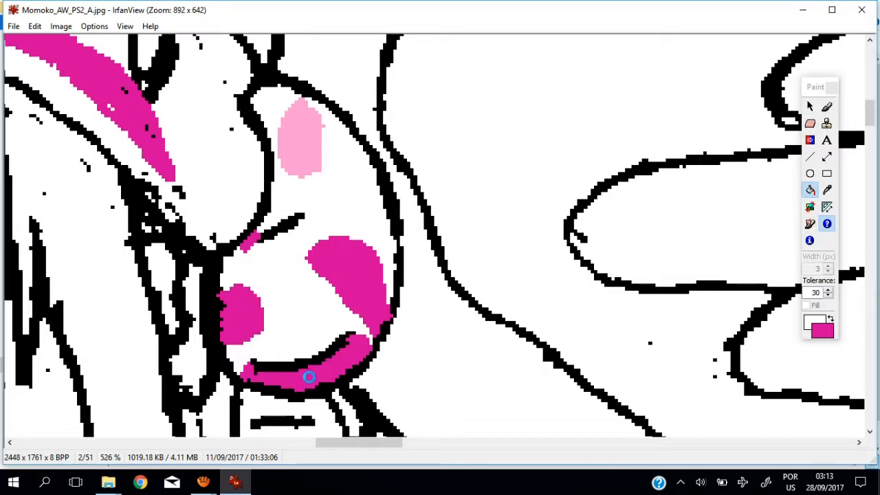
left_click(310, 357)
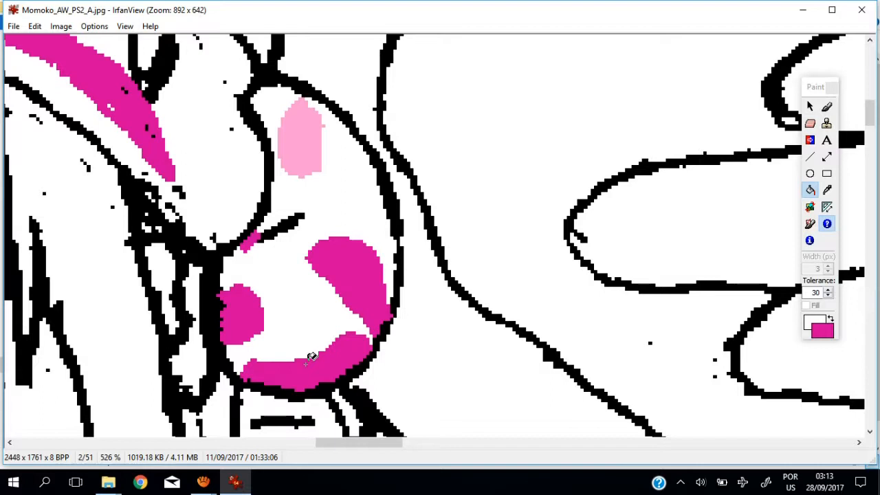
left_click(285, 223)
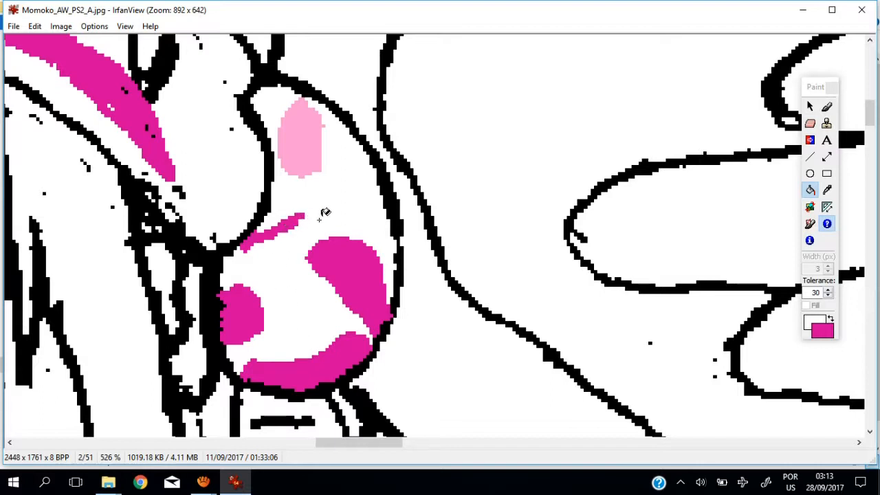
Step: Fill the remaining white area of the bun with the custom medium pink at tolerance 30
left_click(828, 332)
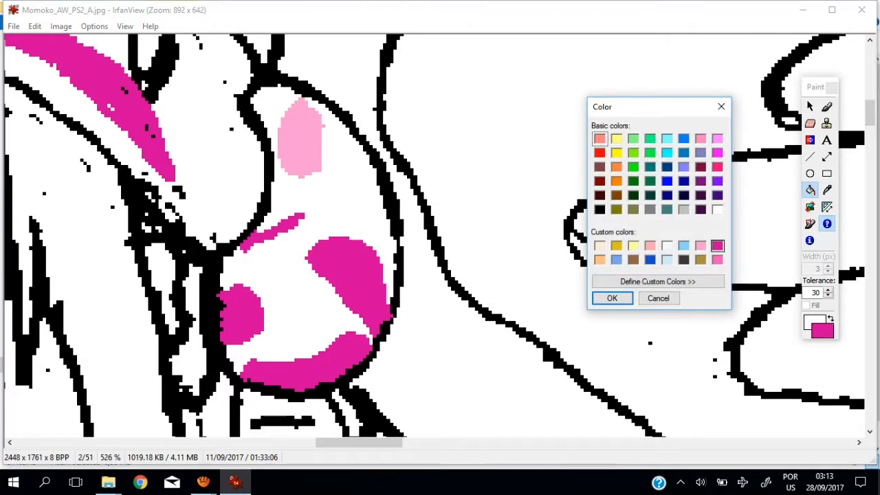
left_click(717, 260)
left_click(615, 298)
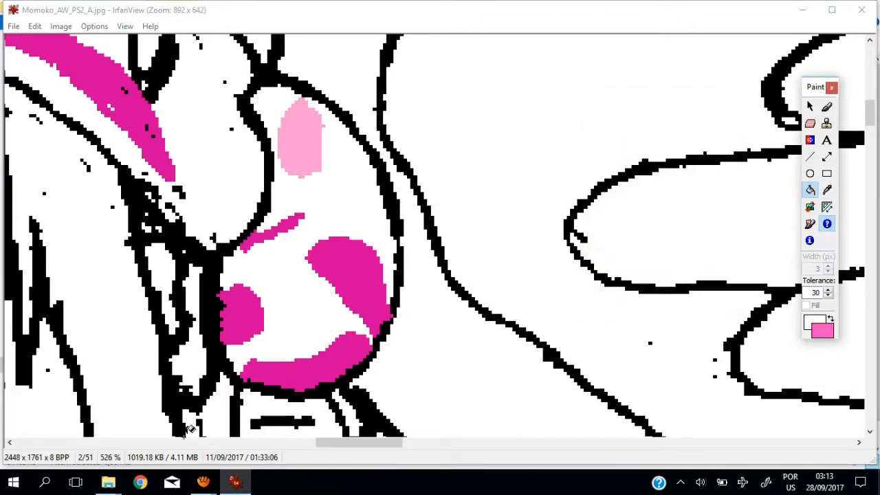
left_click(294, 300)
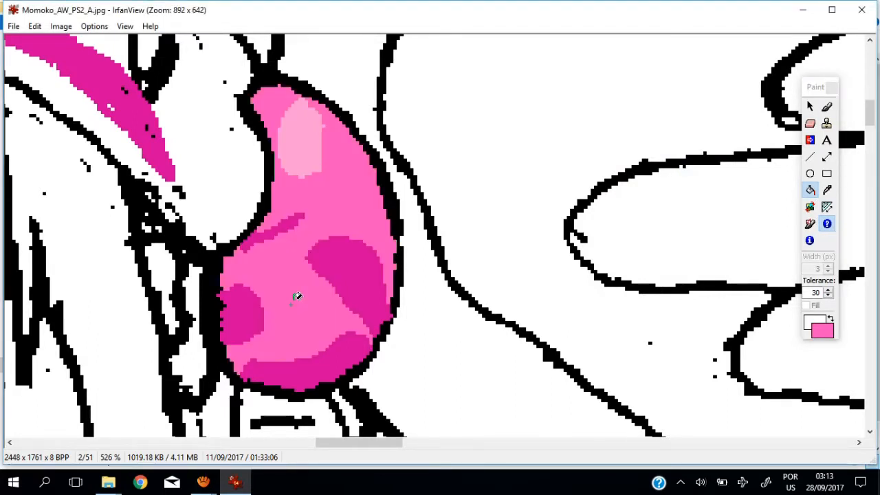
Step: Close the outline gap above the left magenta strand with a 3 px medium pink brush dab and fill the adjoining white hair area
left_click_drag(383, 442, 306, 443)
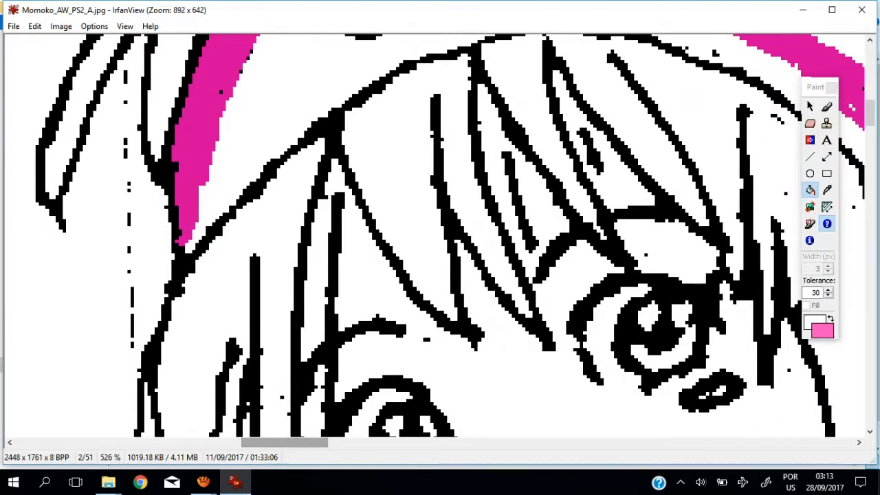
scroll(440, 233, "up", 10)
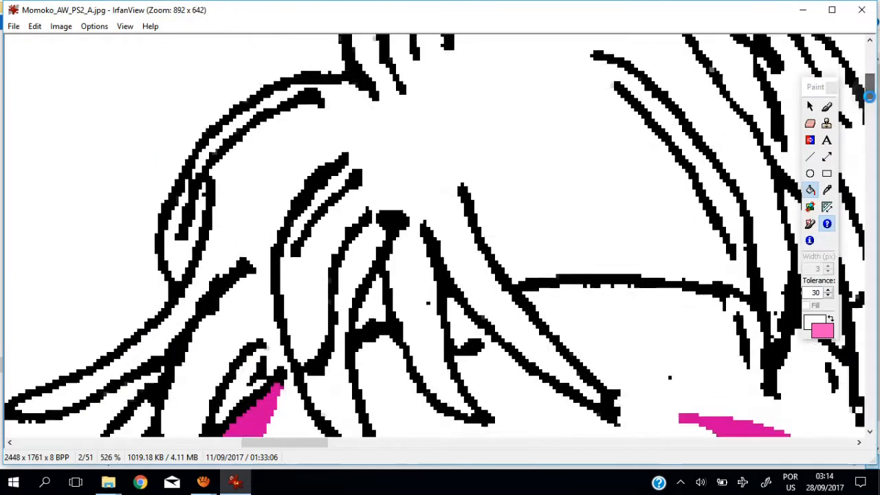
scroll(440, 234, "down", 5)
scroll(440, 234, "down", 2)
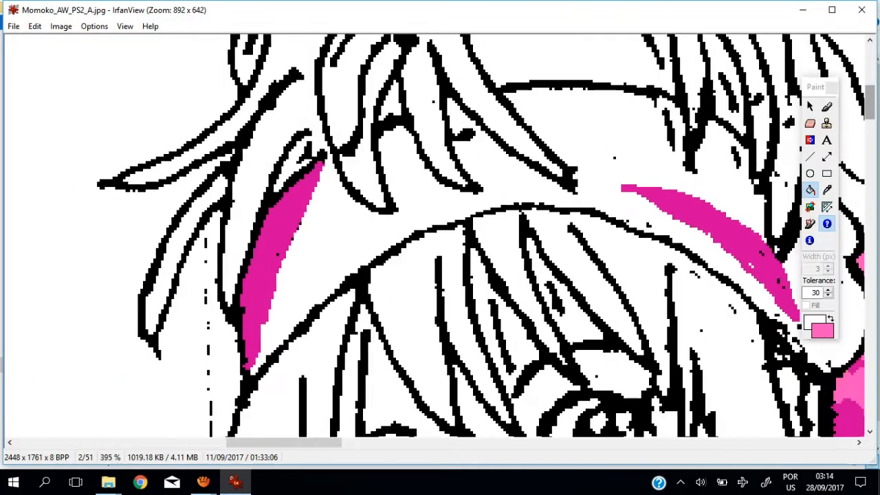
mouse_move(816, 87)
left_mouse_down()
mouse_move(212, 148)
mouse_move(130, 125)
left_mouse_up()
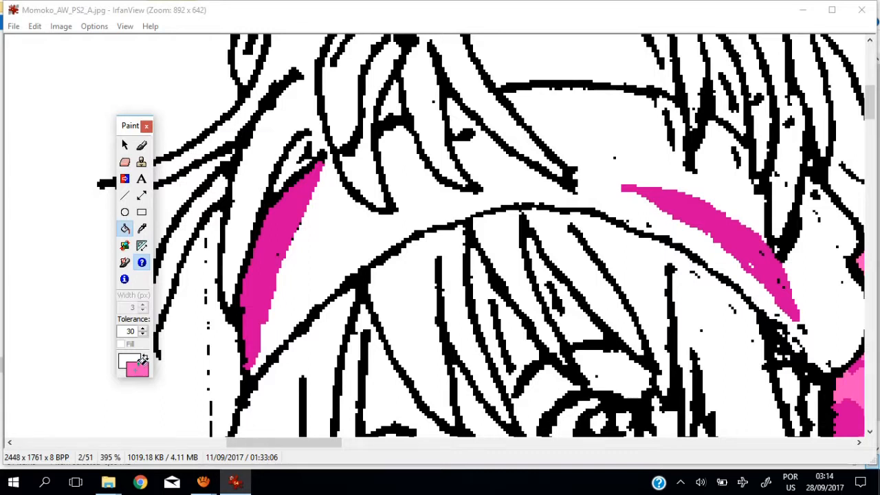
left_click(137, 367)
left_click(149, 337)
left_click(141, 145)
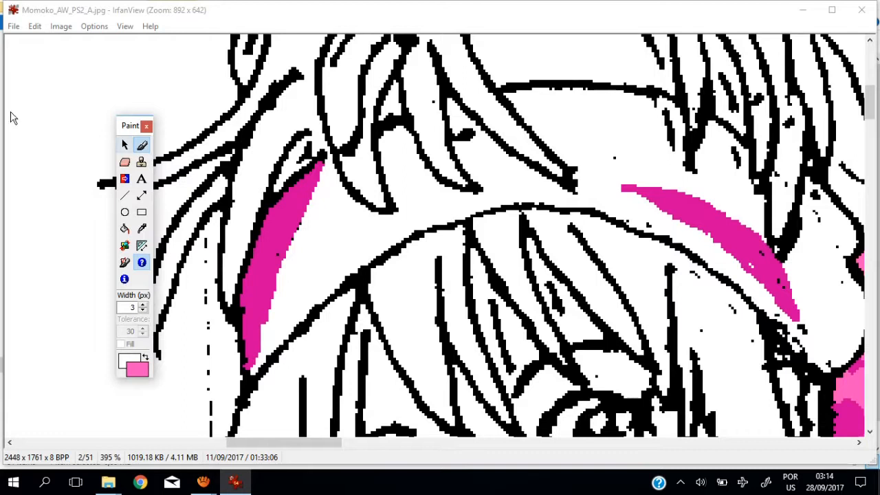
left_click(328, 149)
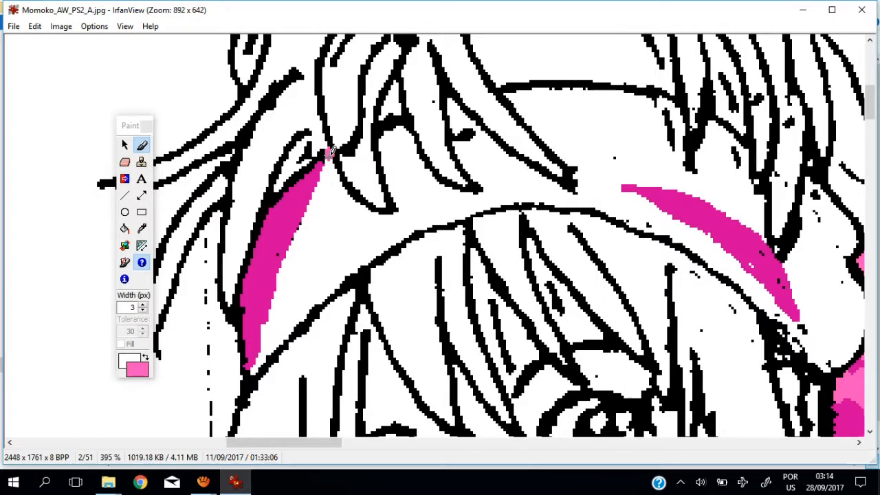
left_click(125, 228)
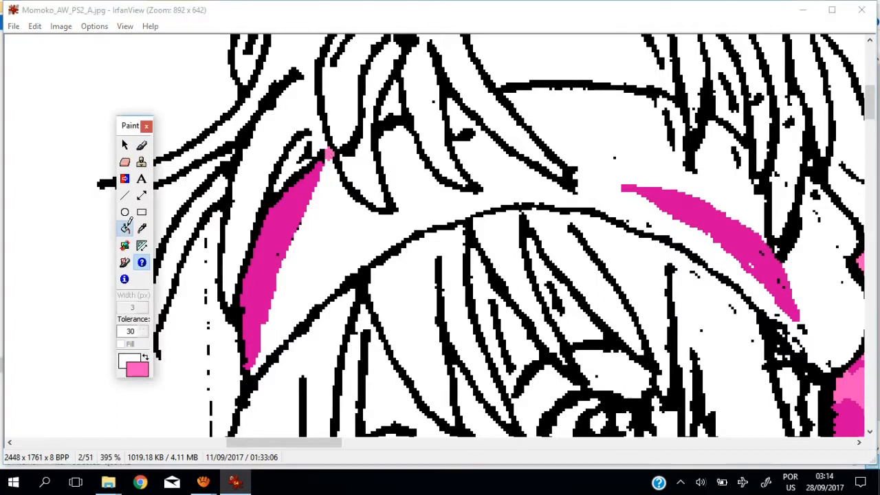
left_click(340, 199)
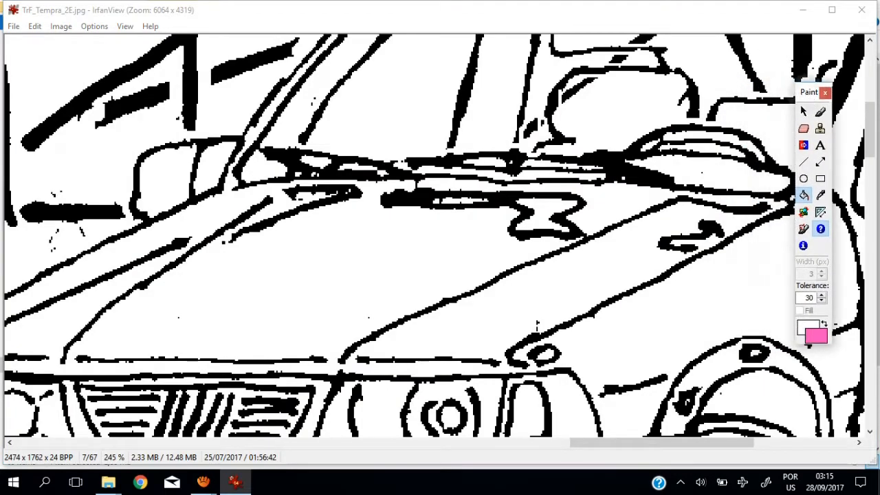
Step: Close the gaps around the reflections on the centre and right of the car's hood with 3 px brush marks in the custom salmon pink
left_click(816, 336)
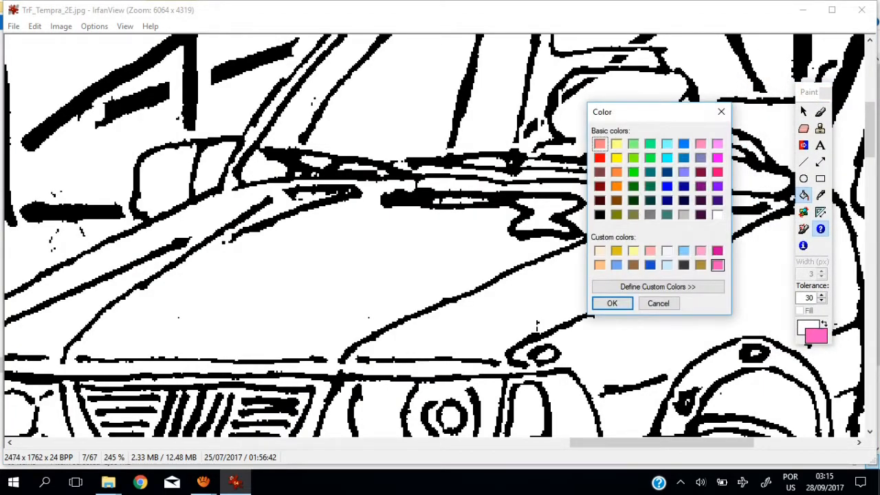
left_click(650, 250)
left_click(612, 303)
left_click(820, 111)
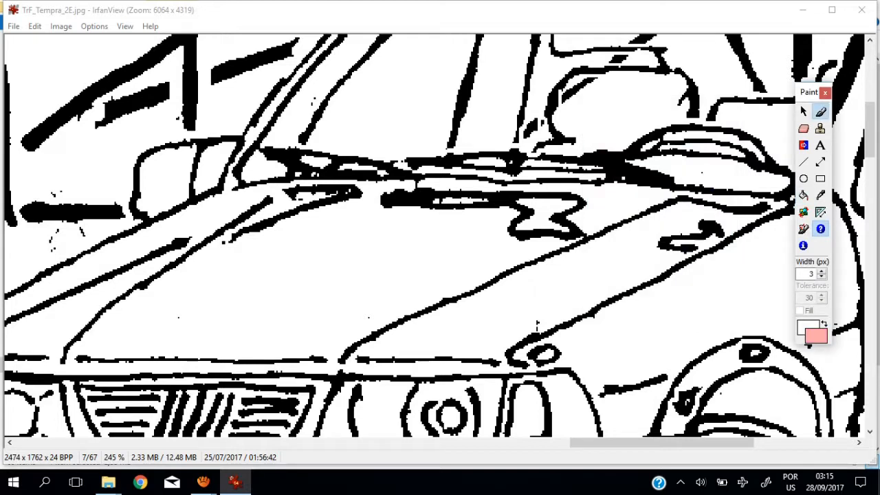
left_click_drag(721, 237, 699, 252)
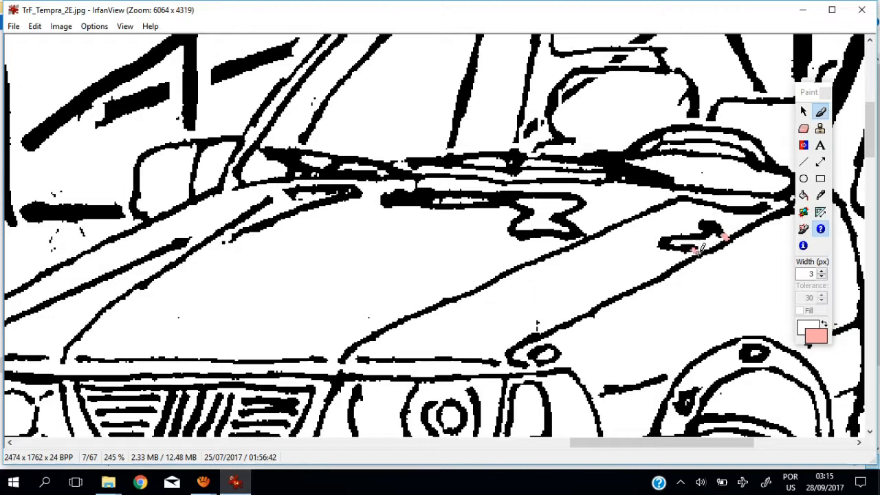
left_click(582, 236)
left_click(416, 182)
Step: Close the open ends of the long reflection band along the hood's left edge with 3 px salmon pink brush strokes
left_click_drag(235, 237, 223, 236)
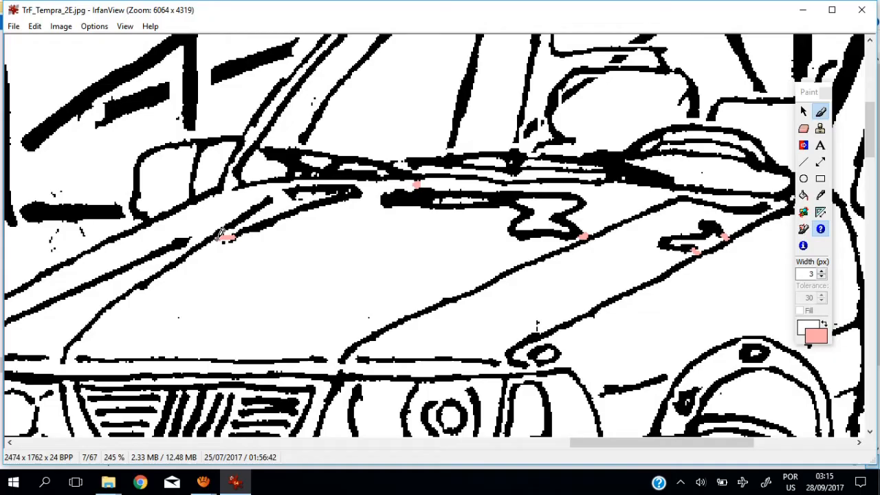
left_click_drag(200, 242, 182, 242)
left_click_drag(288, 190, 221, 192)
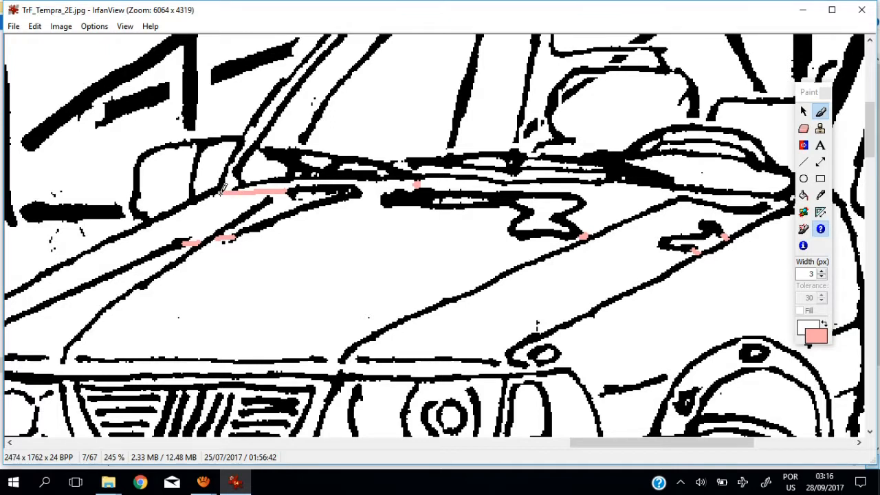
scroll(220, 192, "left", 5)
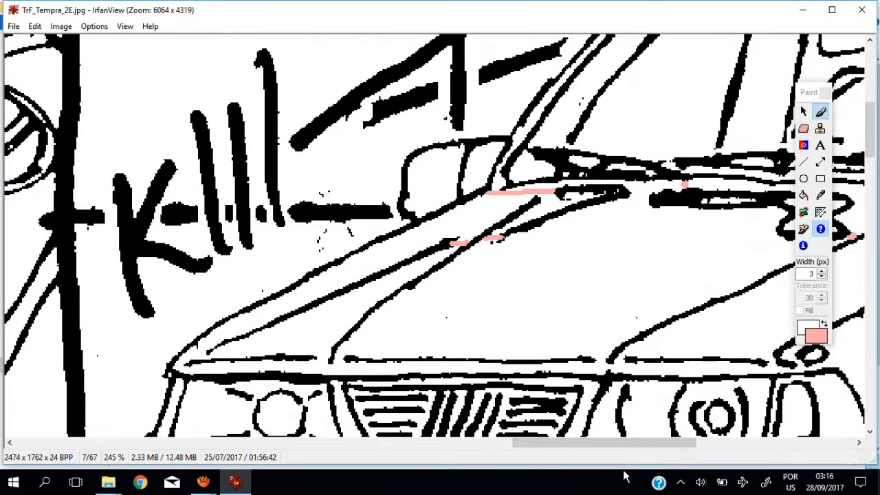
left_click(205, 352)
left_click_drag(205, 353, 188, 352)
Step: Fill the hood's left reflection band and its inner black outlines with salmon pink at tolerance 30
left_click(804, 195)
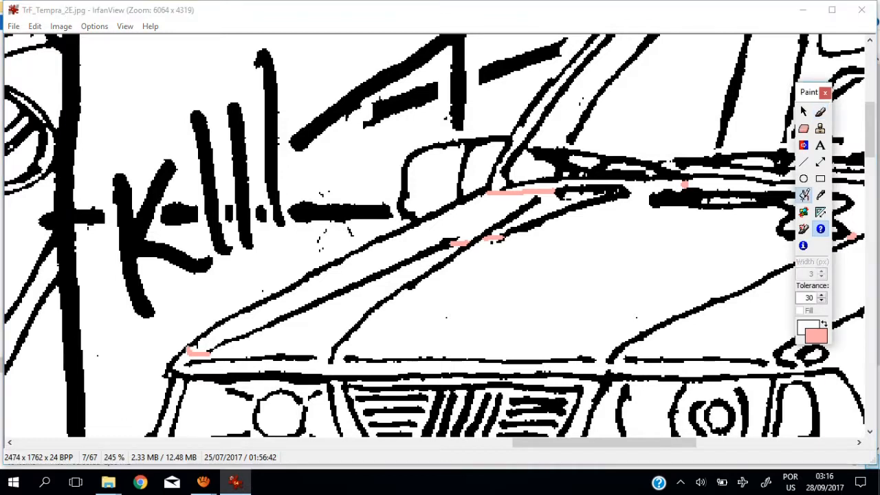
left_click(470, 211)
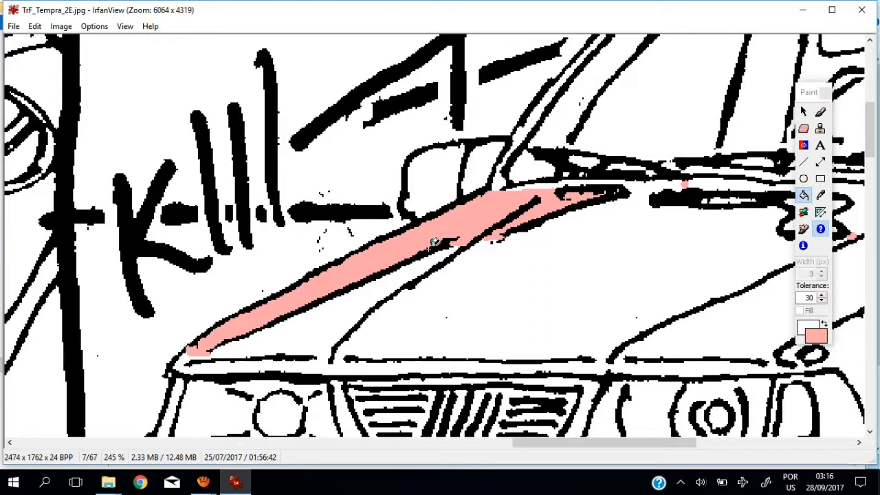
key("ctrl+z")
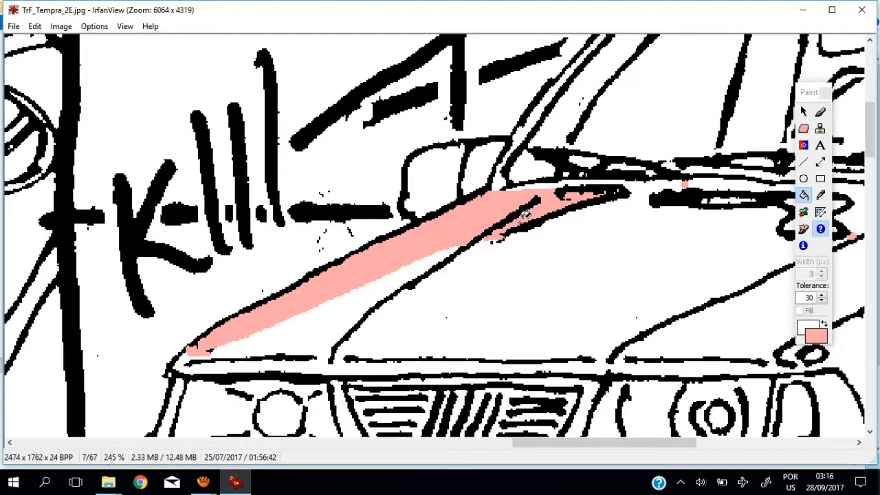
key("ctrl+z")
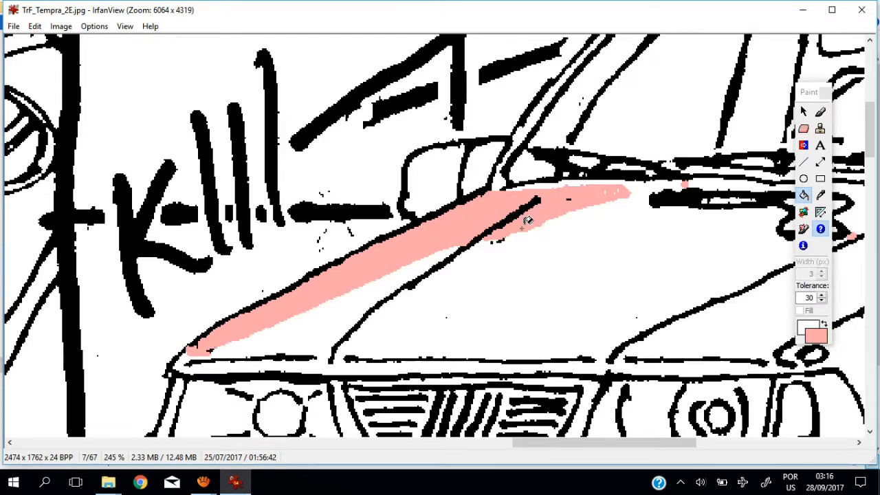
Step: Fill the small right-hand and wide central hood reflections, including their black outlines, with salmon pink
left_click_drag(585, 443, 663, 453)
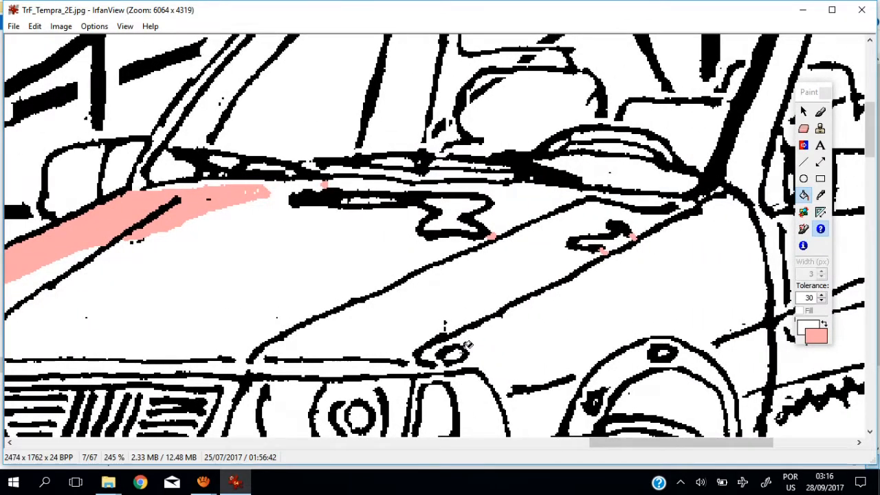
left_click(618, 224)
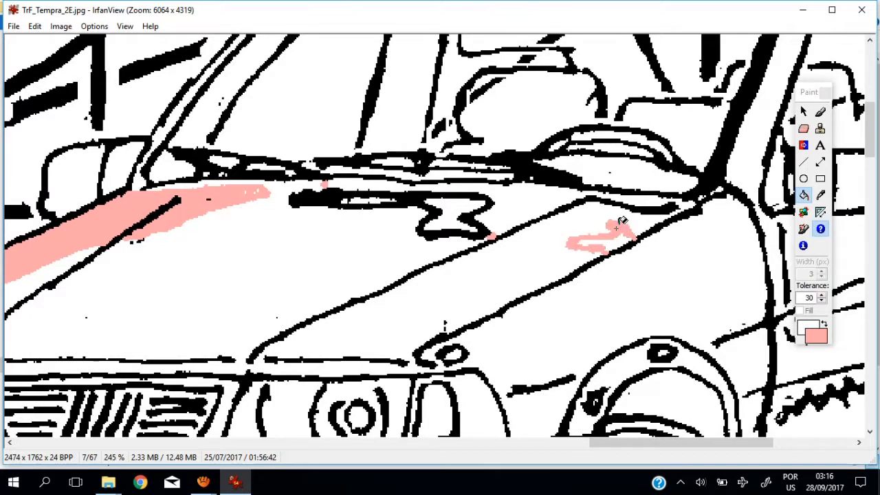
left_click(616, 241)
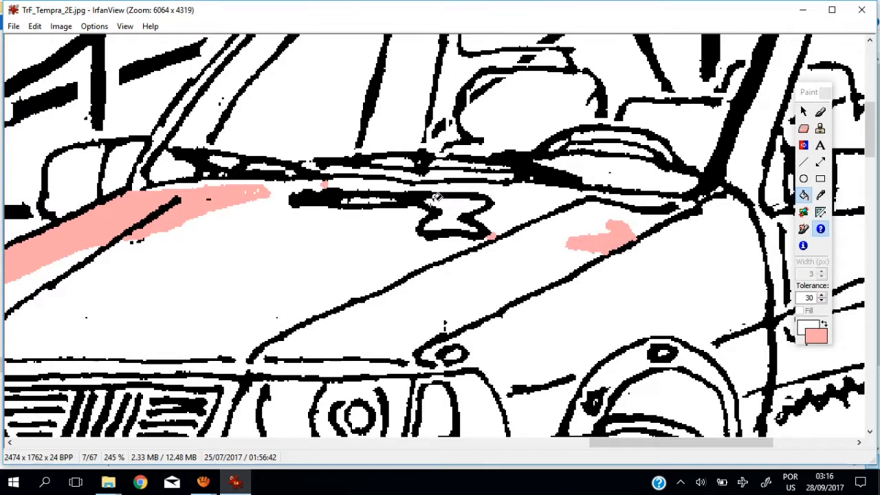
left_click(454, 202)
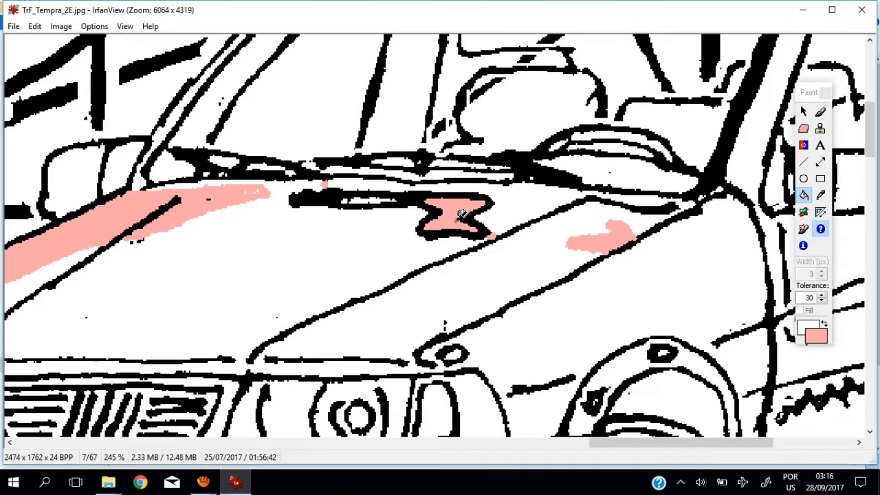
left_click(473, 207)
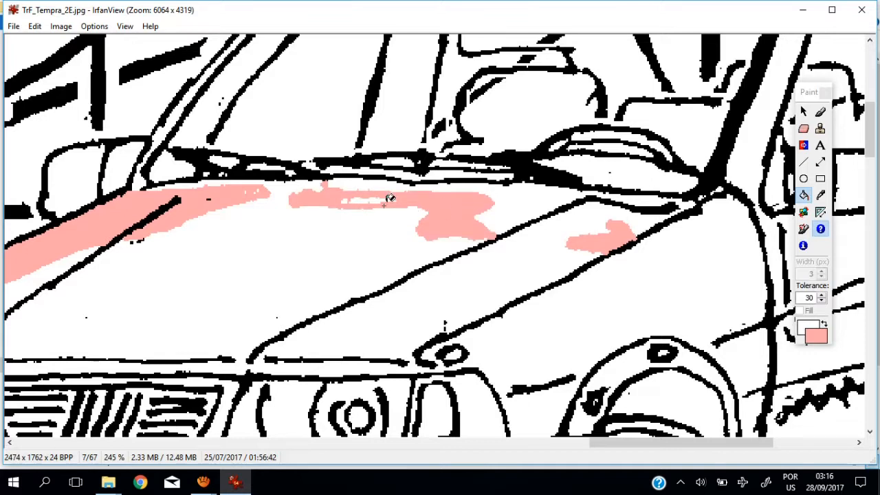
left_click(366, 192)
Step: Fill the car's hood and connected body area around the salmon pink reflections with basic red at tolerance 30
left_click(816, 335)
left_click(596, 154)
left_click(614, 302)
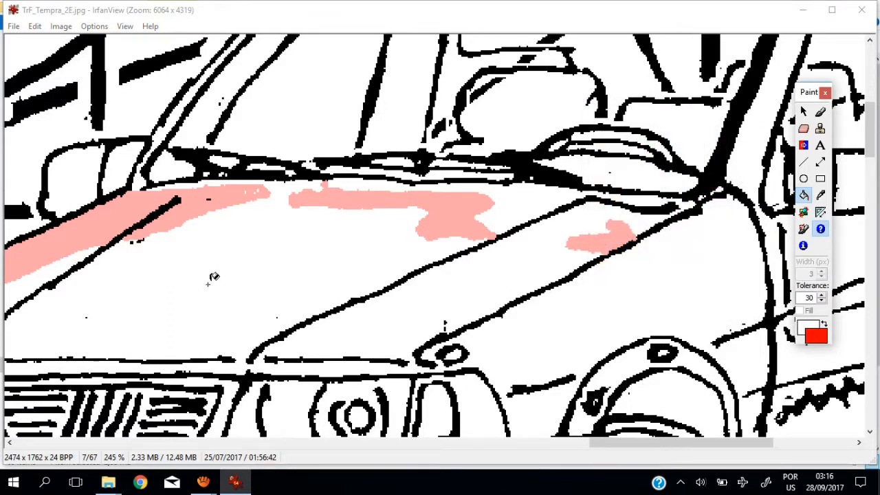
left_click_drag(691, 443, 657, 458)
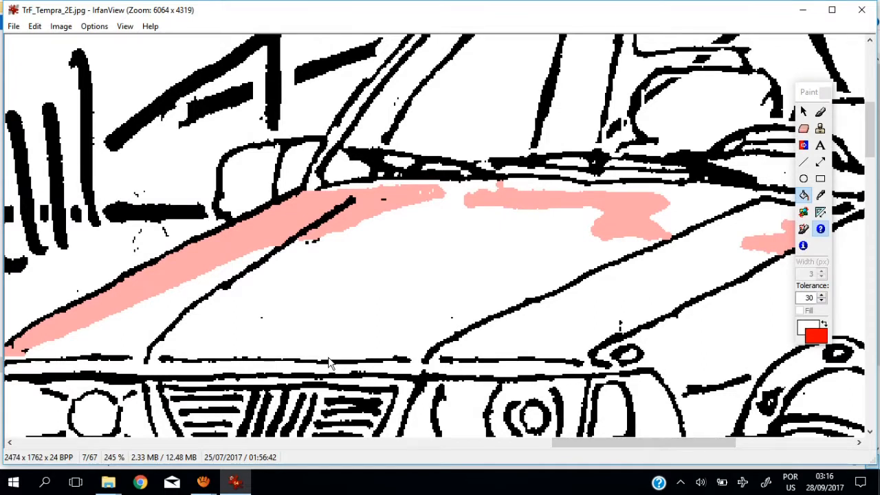
left_click(383, 297)
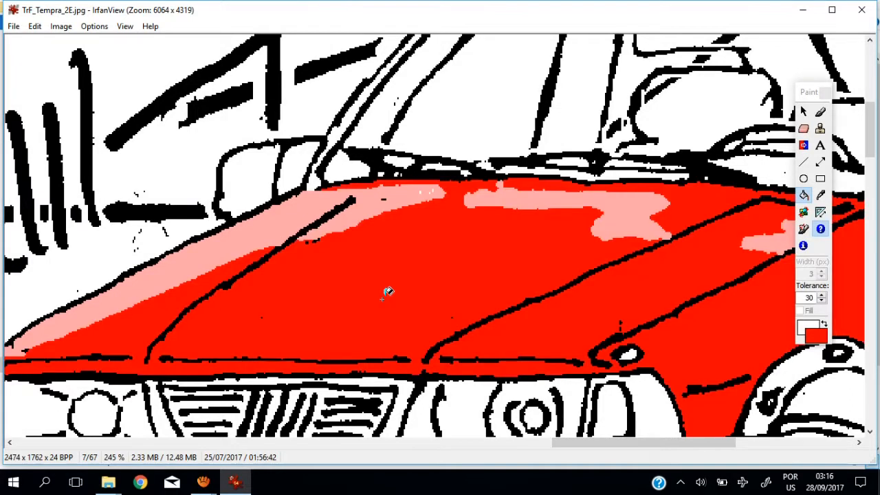
Step: Set the fill color back to the custom salmon pink
left_click(816, 336)
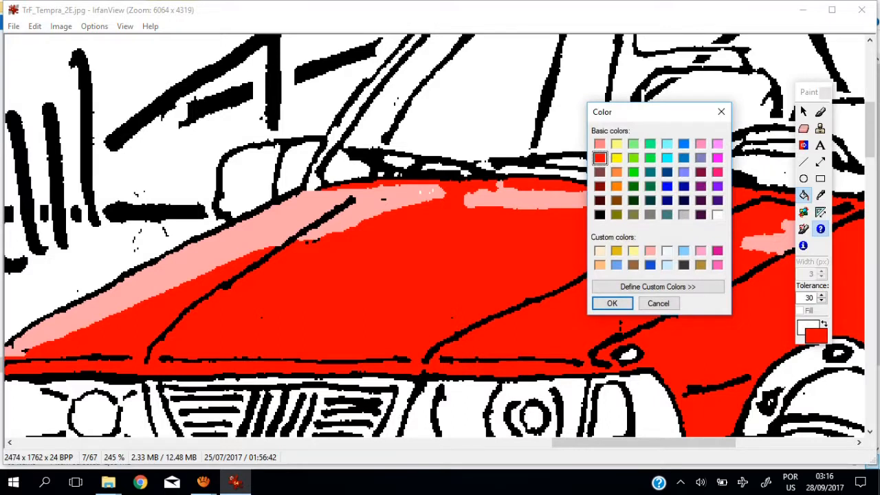
left_click(650, 251)
left_click(611, 303)
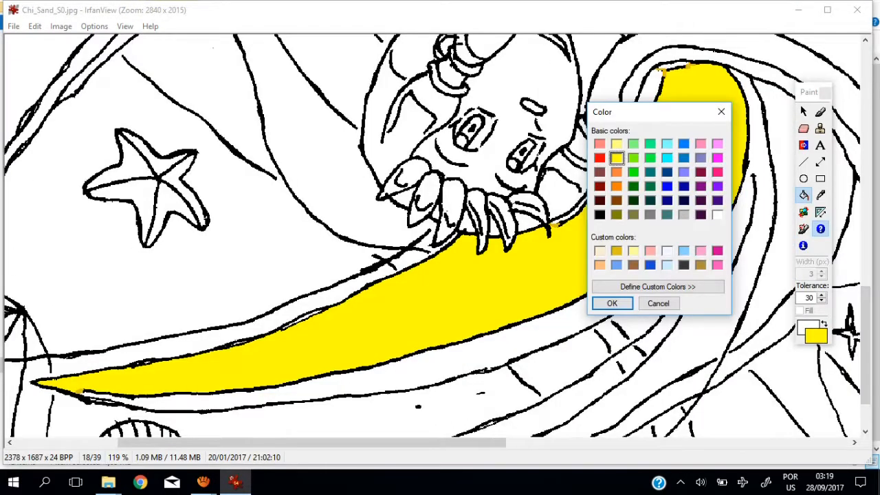
Step: Fill the yellow crescent's lower shadow band, the black line dividing it from the yellow, and the upper inner strip with custom golden yellow
left_click(617, 251)
left_click(612, 303)
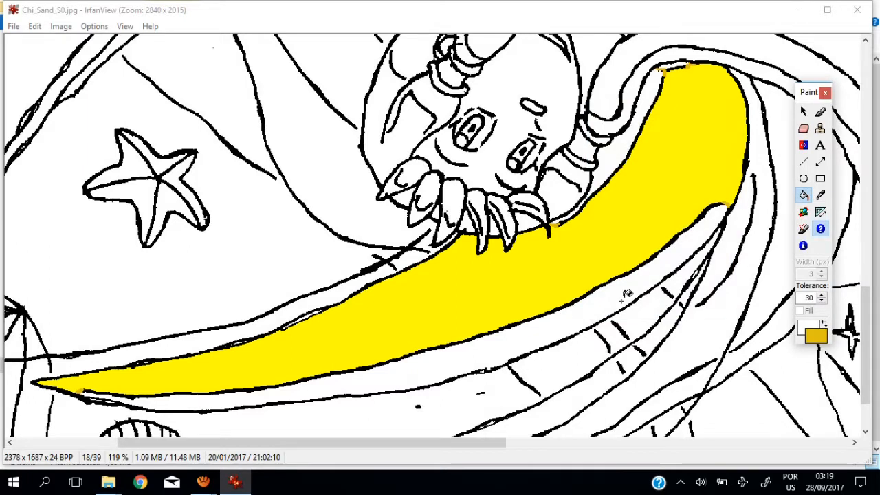
left_click(572, 315)
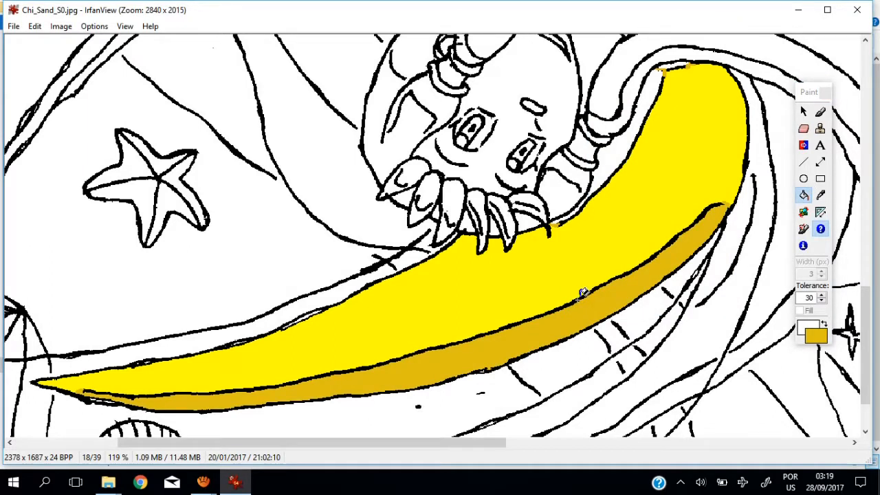
left_click(582, 294)
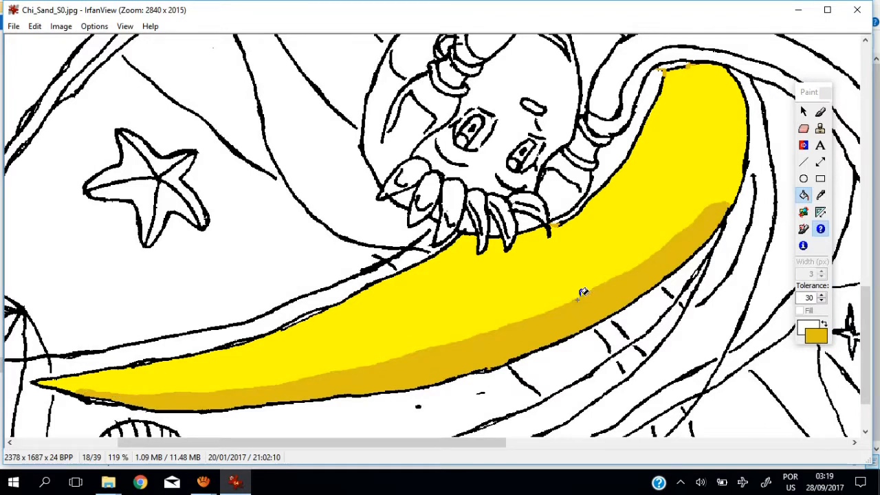
left_click(611, 163)
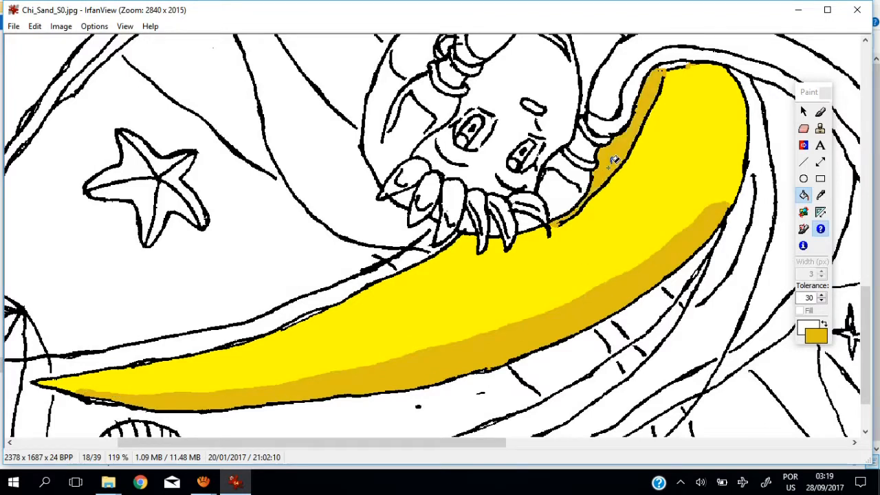